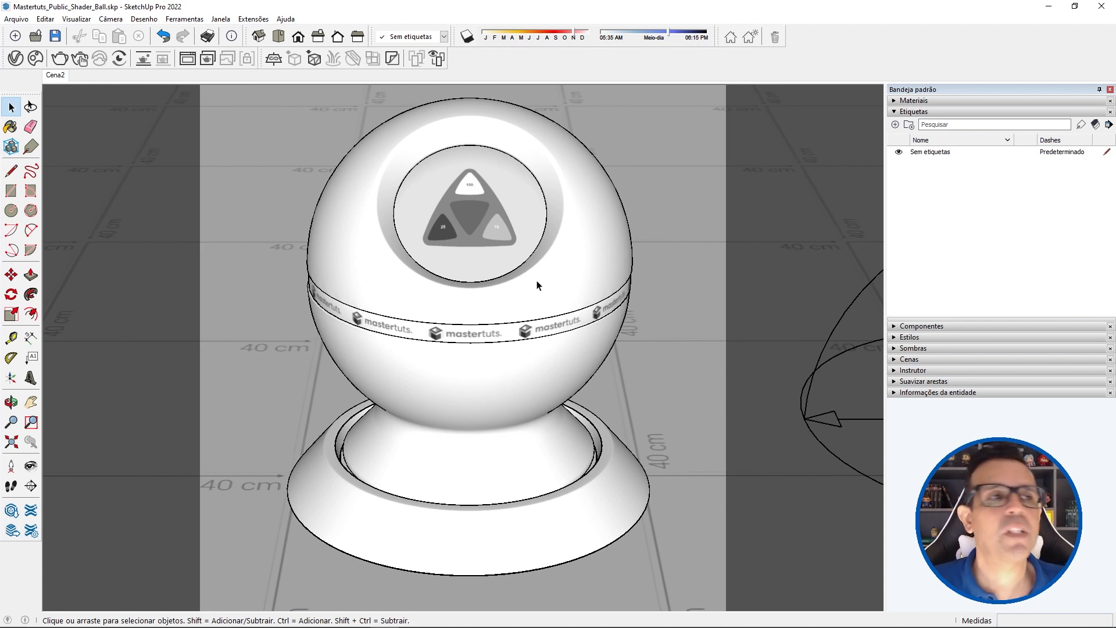
Step: Open the V-Ray Asset Editor to show the scene's materials
left_click(15, 58)
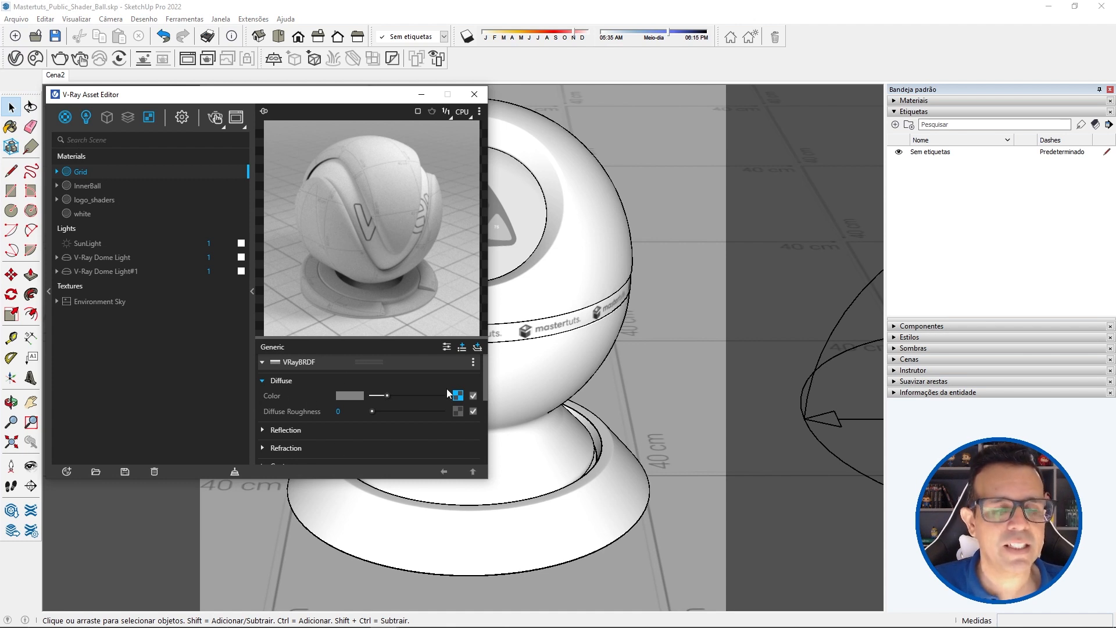
mouse_move(329, 409)
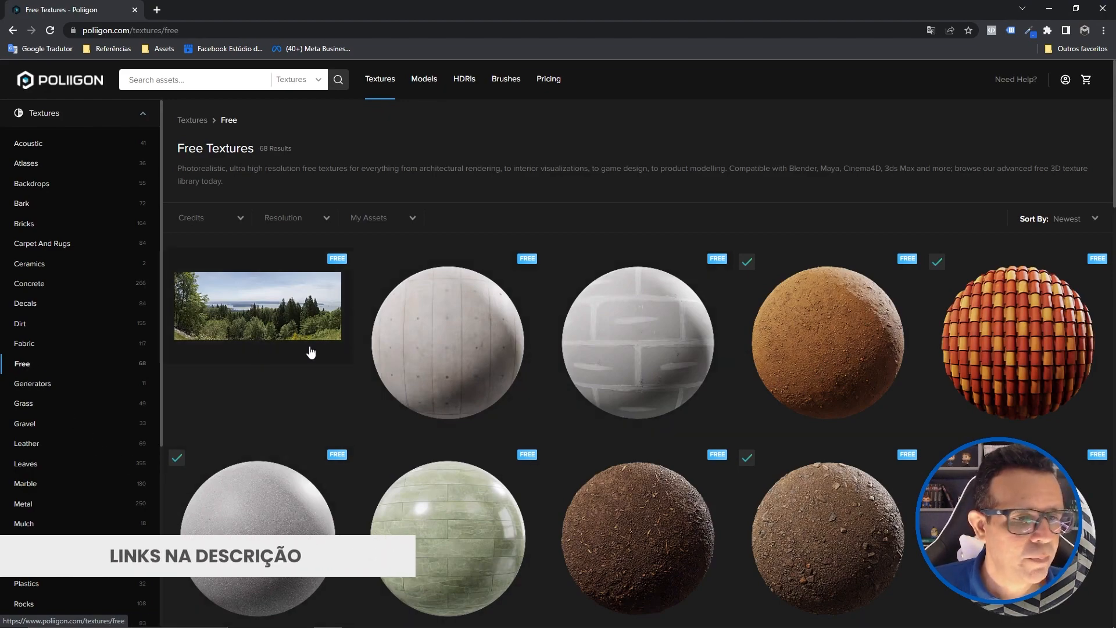
Step: Switch to the browser, look through Poliigon's free textures and go to the second results page
scroll(480, 386, "down", 14)
scroll(509, 390, "down", 20)
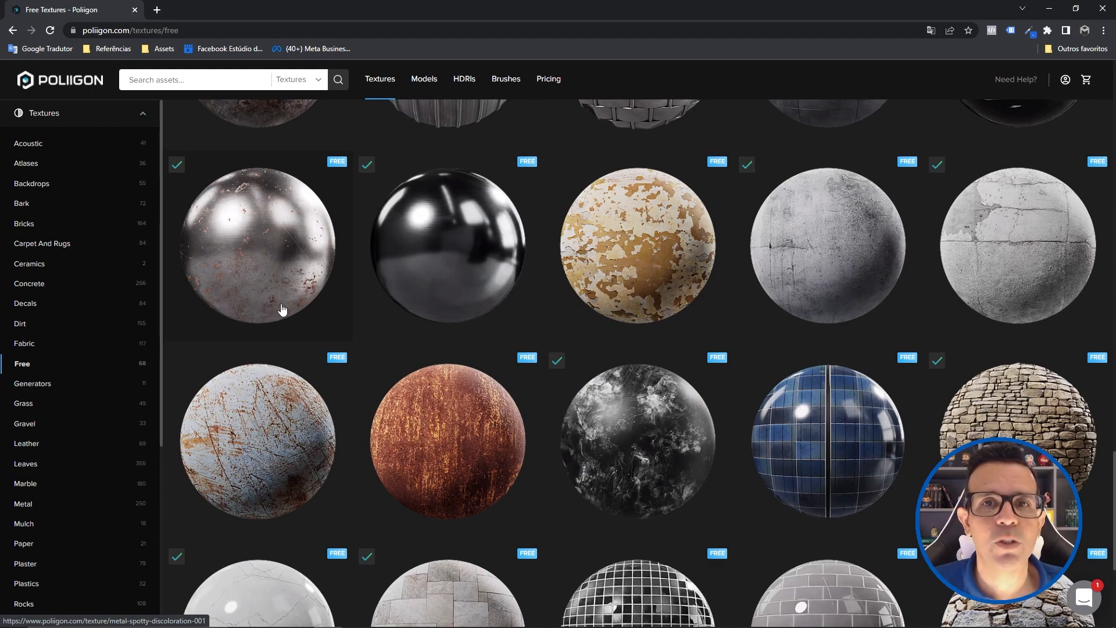
scroll(707, 375, "down", 5)
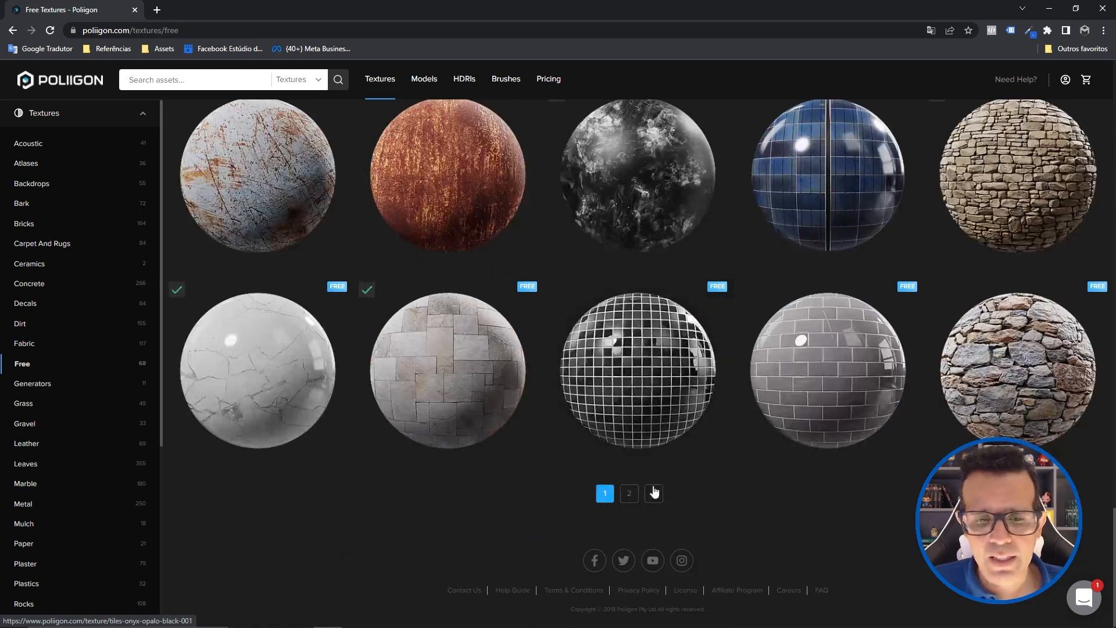
left_click(629, 493)
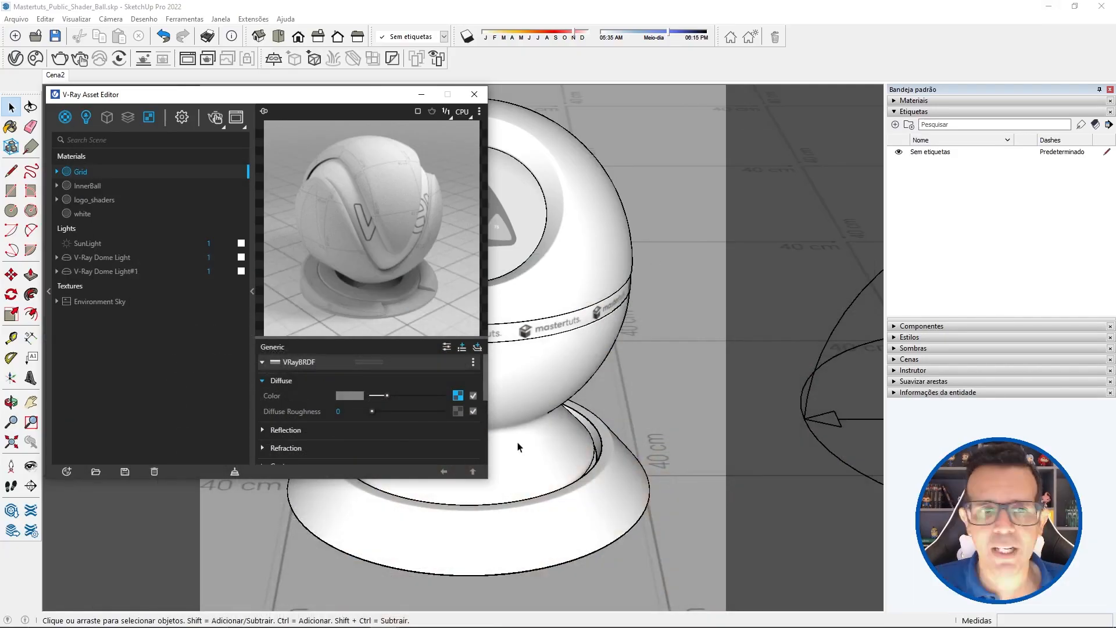
Step: Return to the V-Ray Asset Editor in SketchUp and create a Generic material named MT_Metal
left_click(65, 116)
left_click(103, 141)
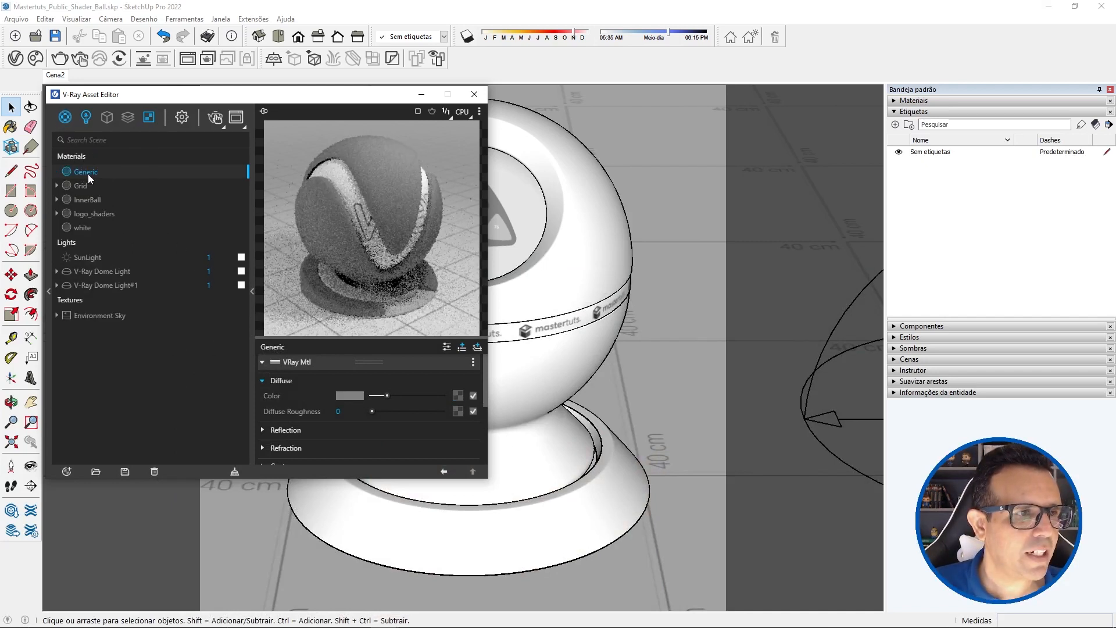
type("MT")
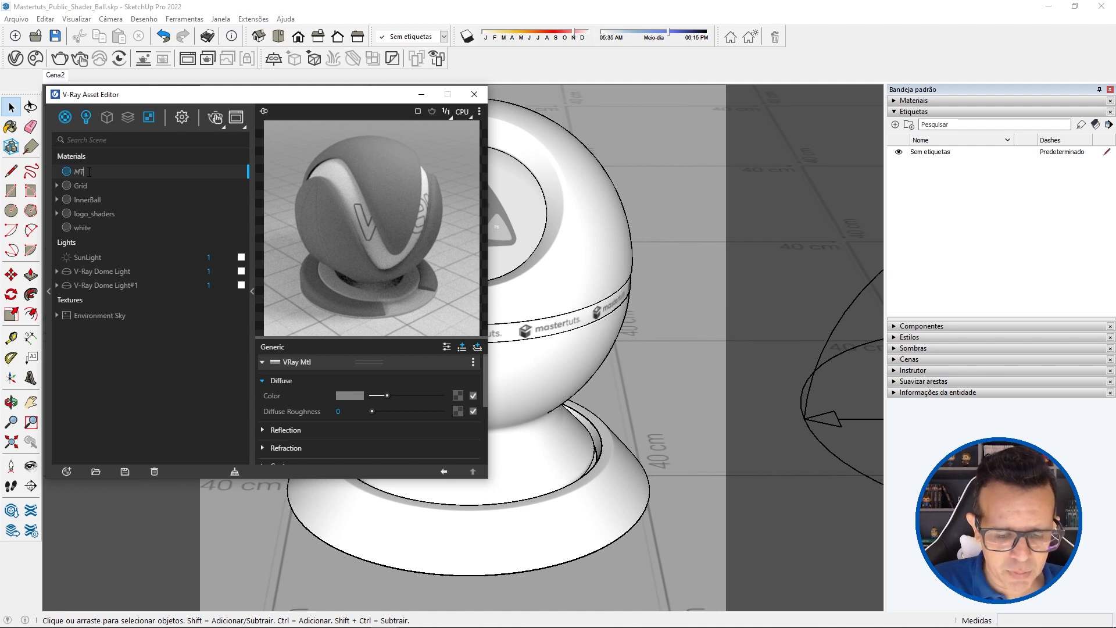
type("_Metal")
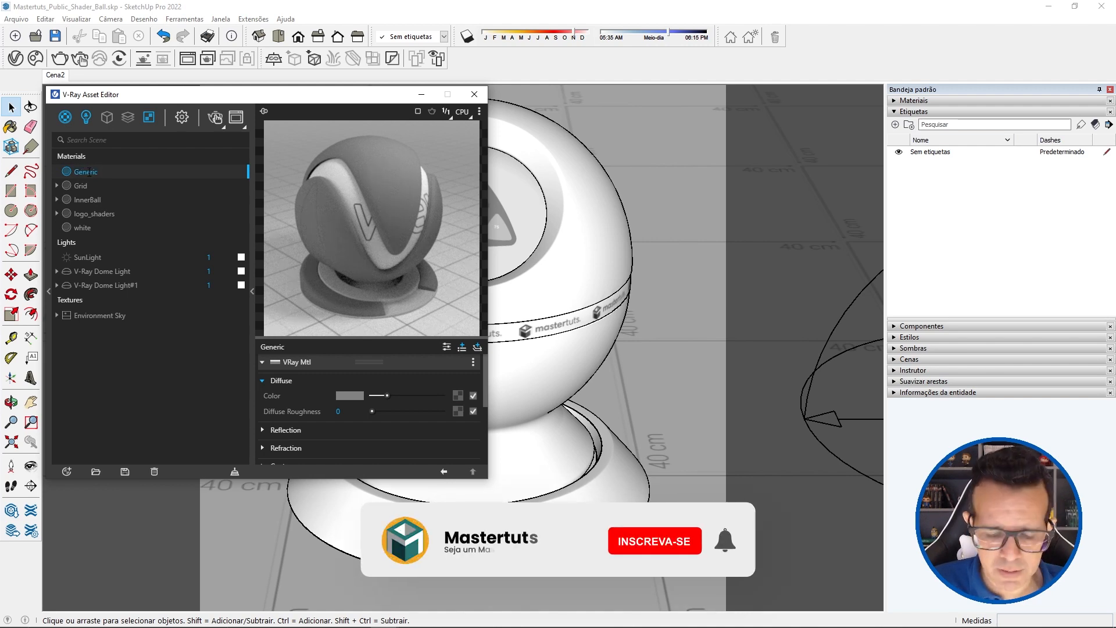
key("Return")
Step: Create a second Generic material and name it MT_Wood
right_click(66, 119)
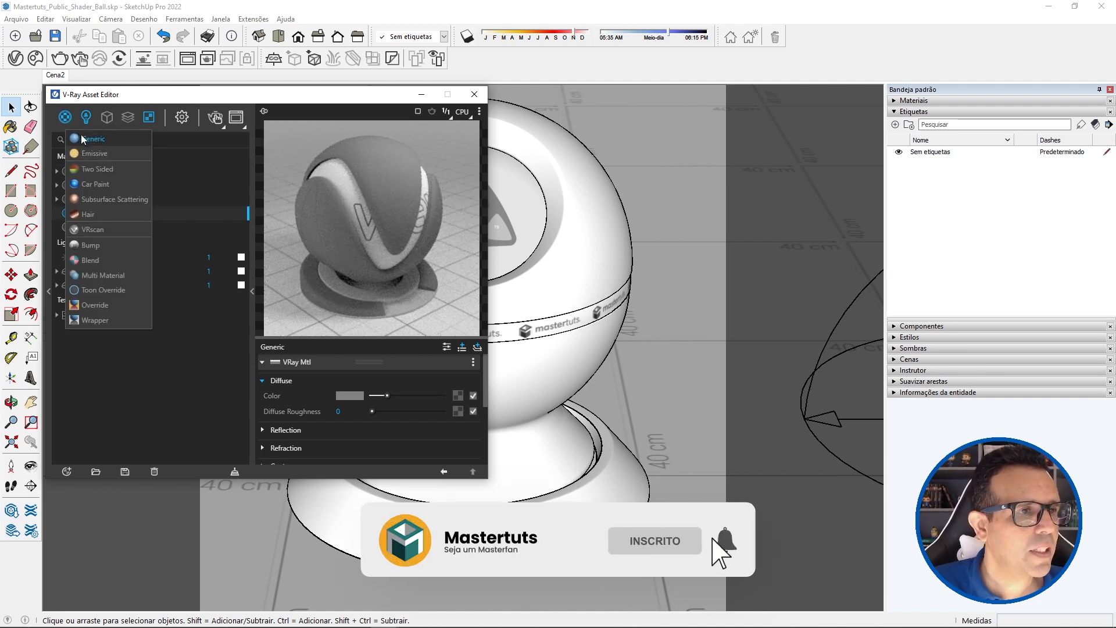
left_click(85, 139)
double_click(86, 171)
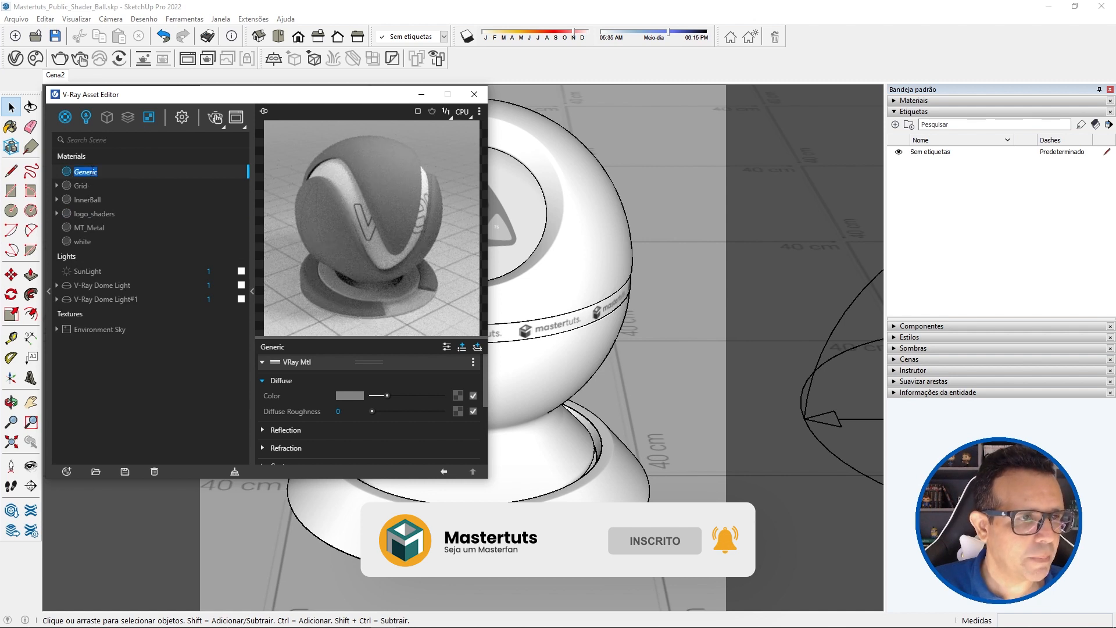
type("MT_Wo")
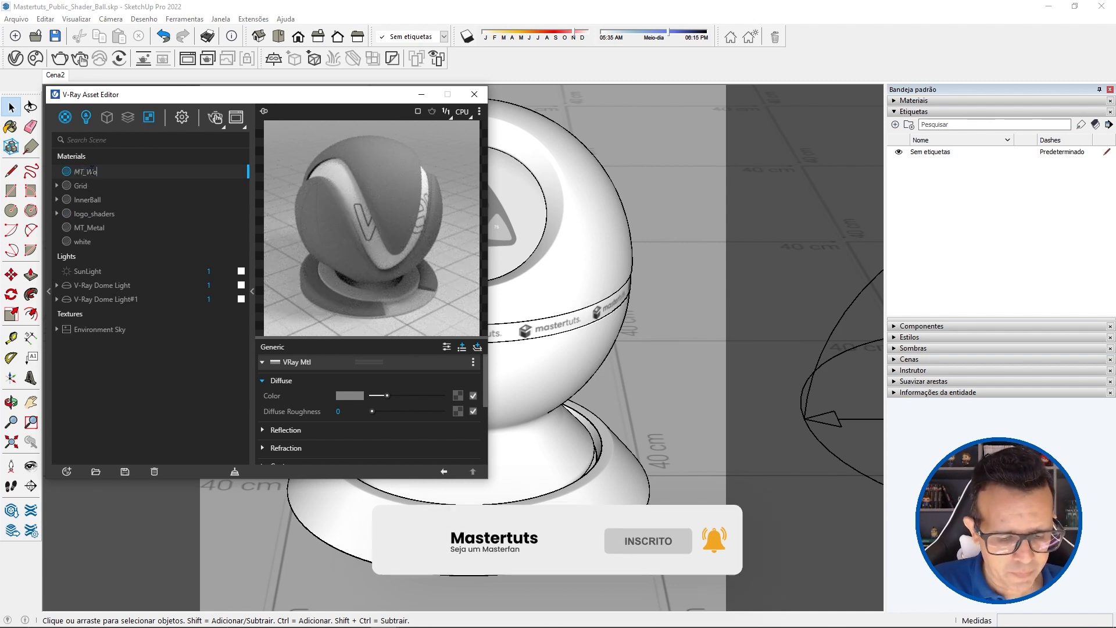
type("od")
key("Return")
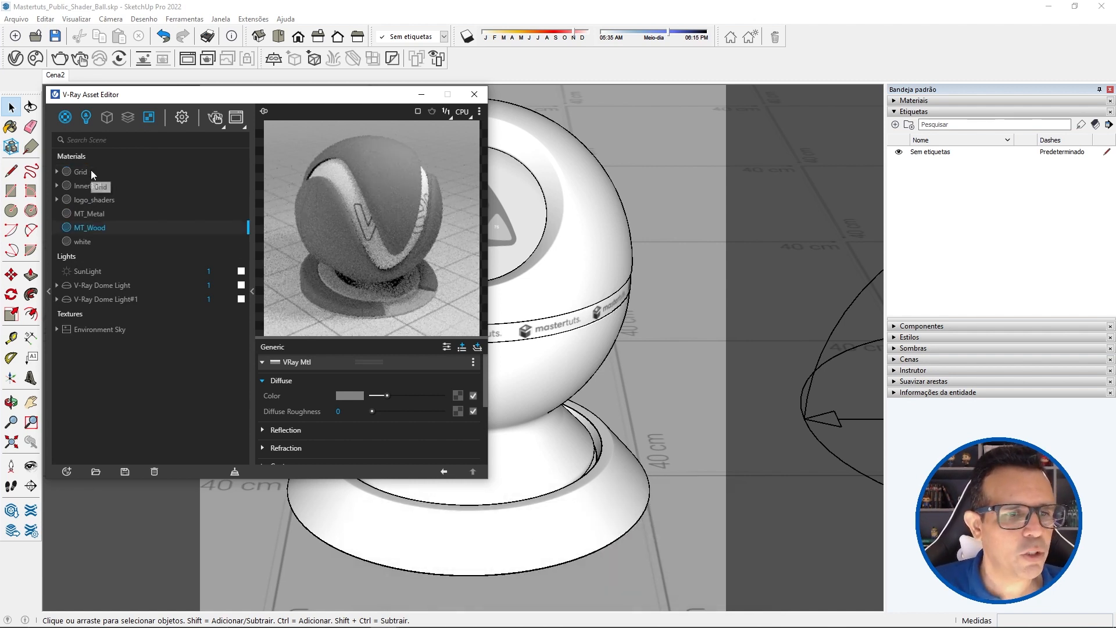
Step: Set MT_Wood's refraction IOR to 1,52 and raise its reflection color to full white
left_click_drag(327, 479, 329, 594)
left_click_drag(310, 86, 313, 45)
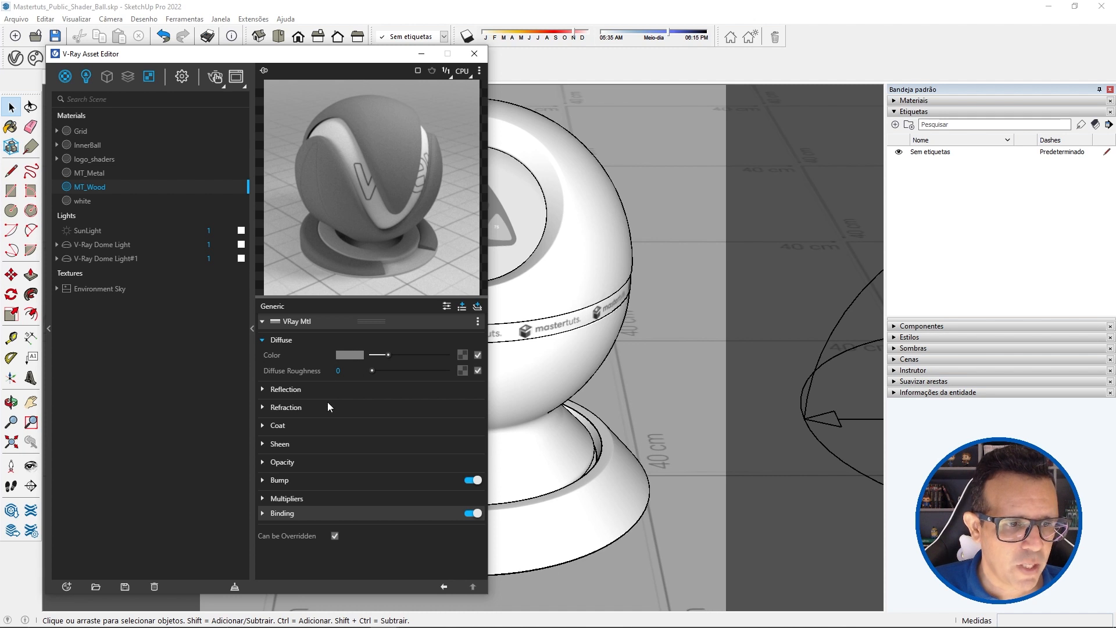
left_click(313, 409)
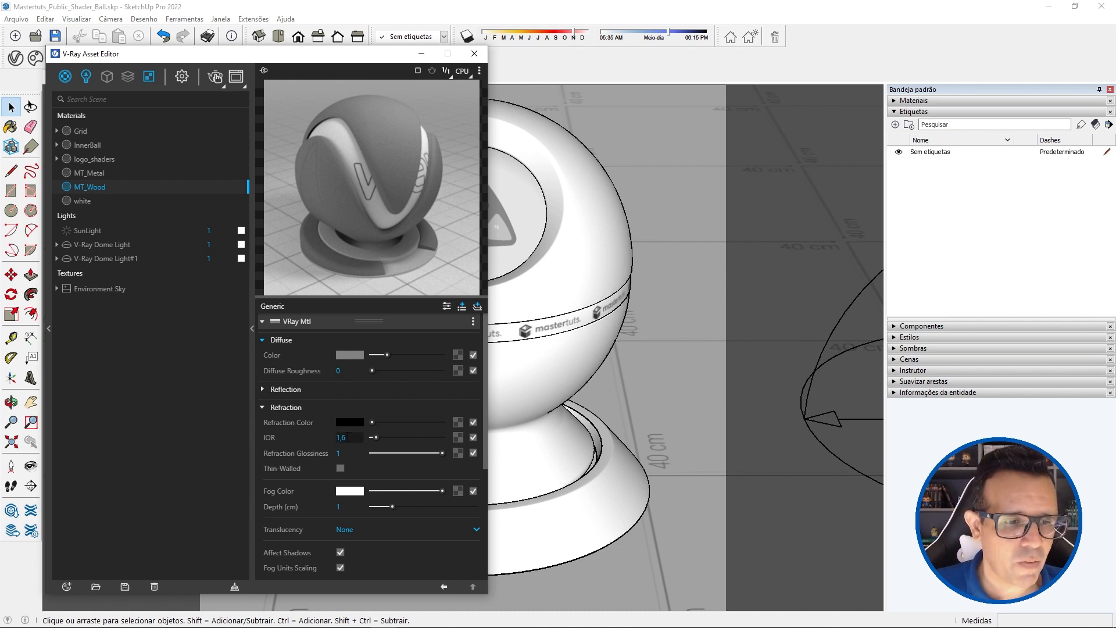
type("52")
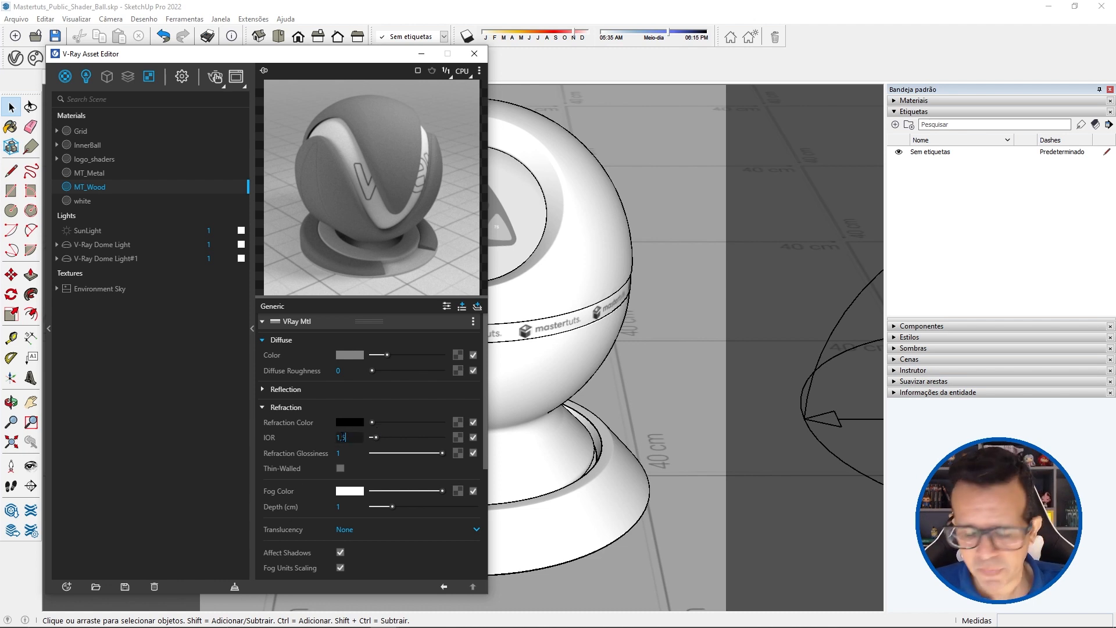
key("Return")
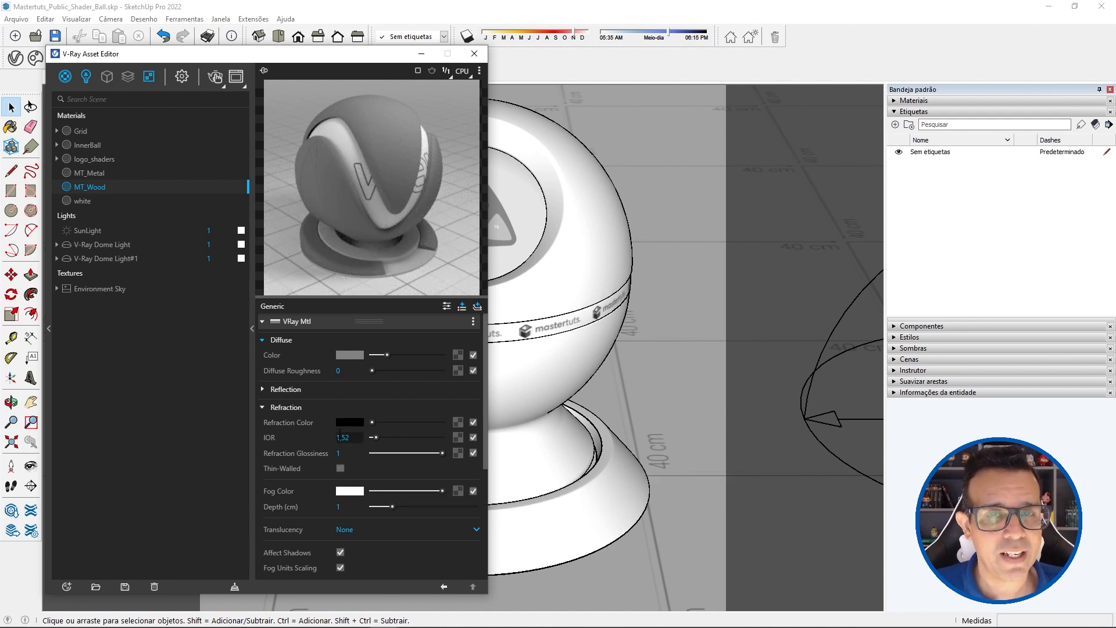
left_click(285, 389)
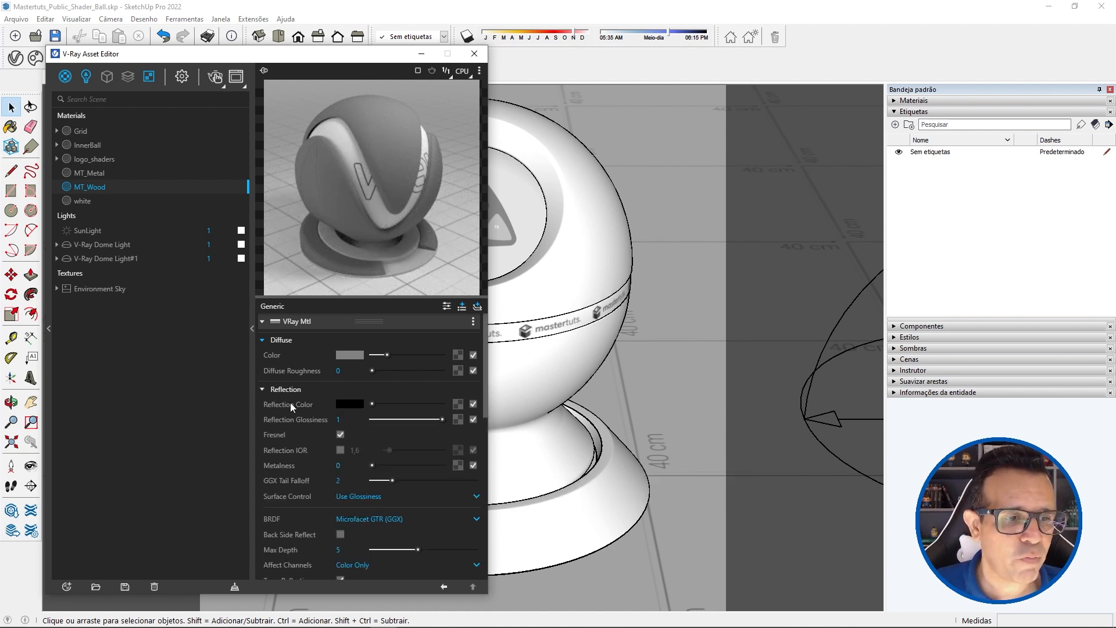
left_click_drag(373, 404, 447, 405)
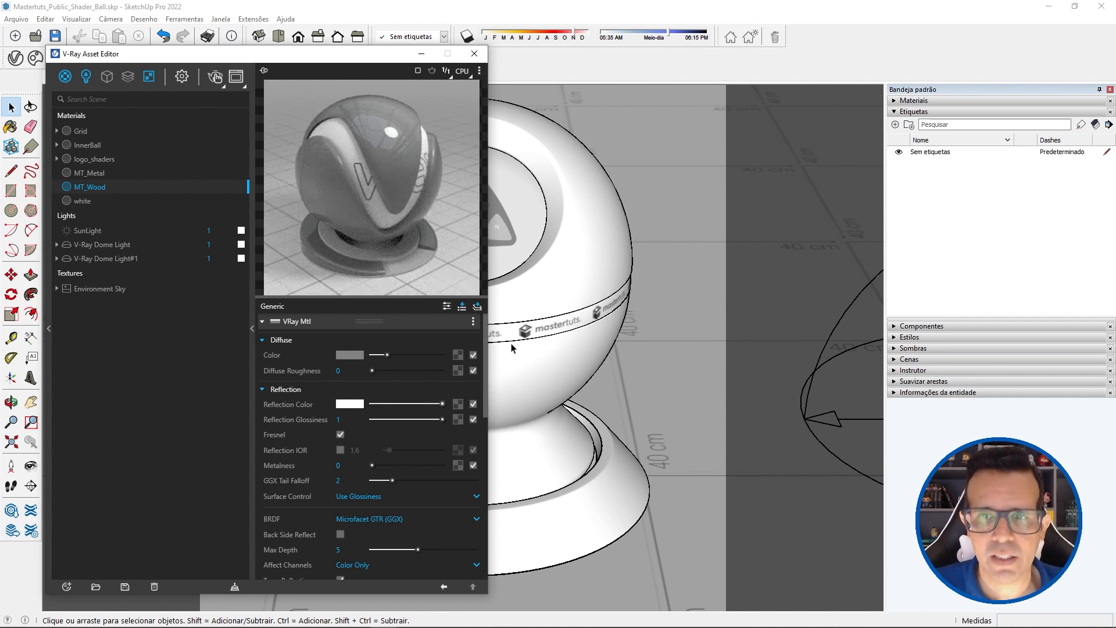
Step: Select all the geometry inside the shader ball group and apply the MT_Wood material to it
left_click(587, 260)
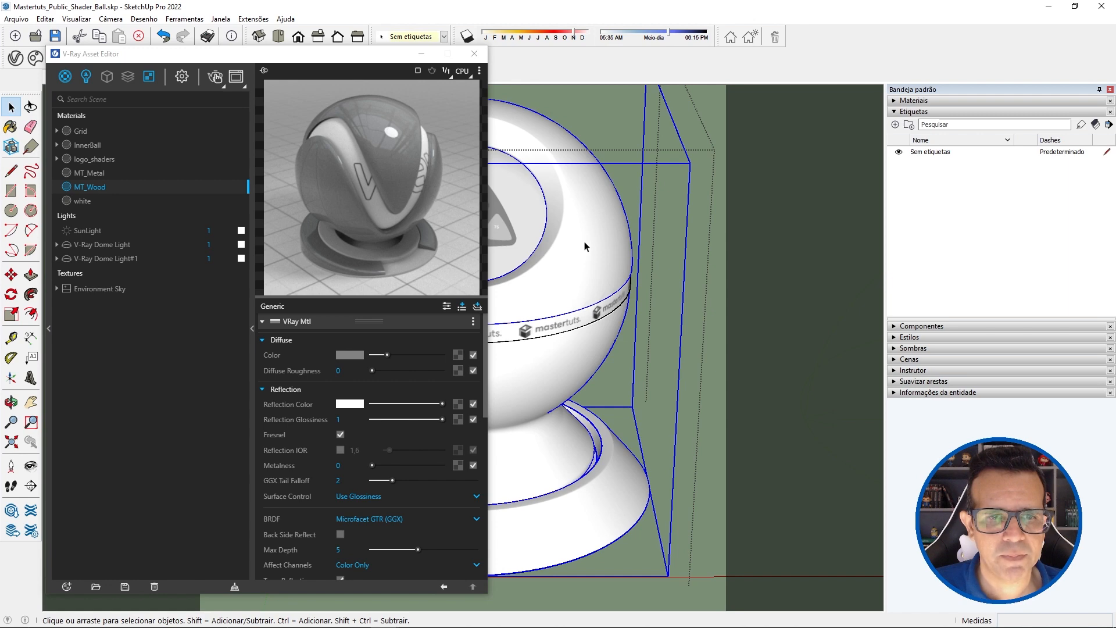
double_click(585, 251)
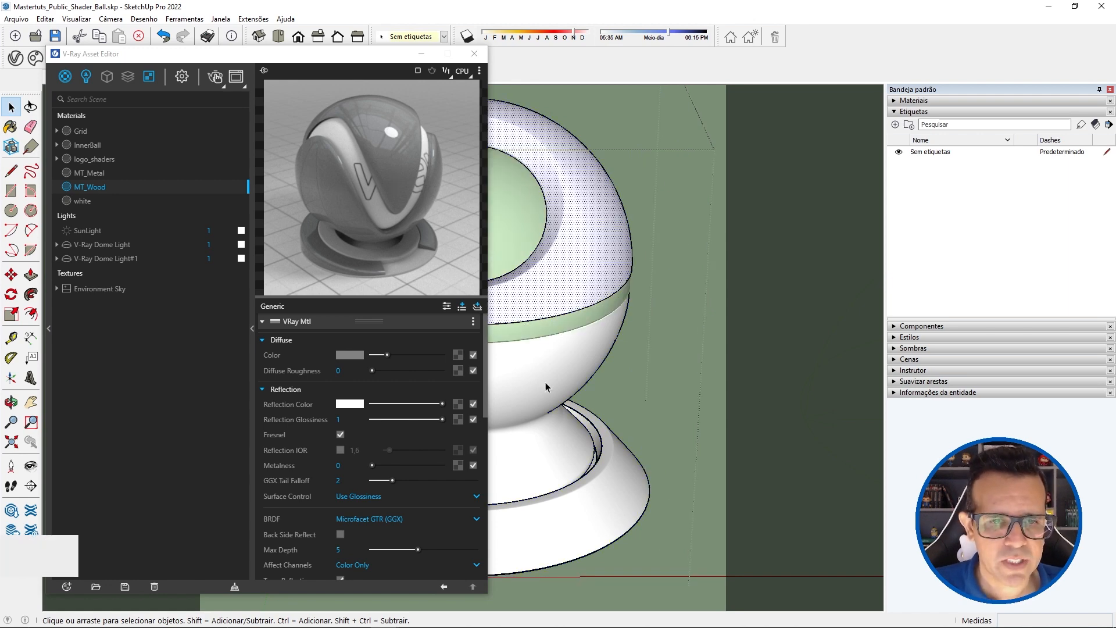
key("ctrl+a")
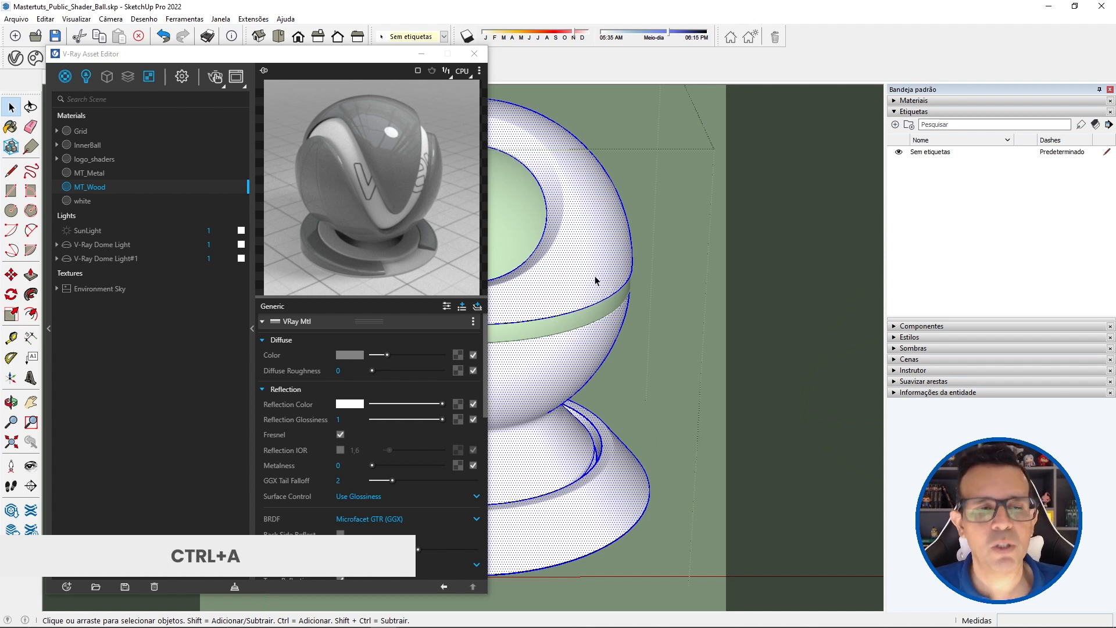
right_click(88, 188)
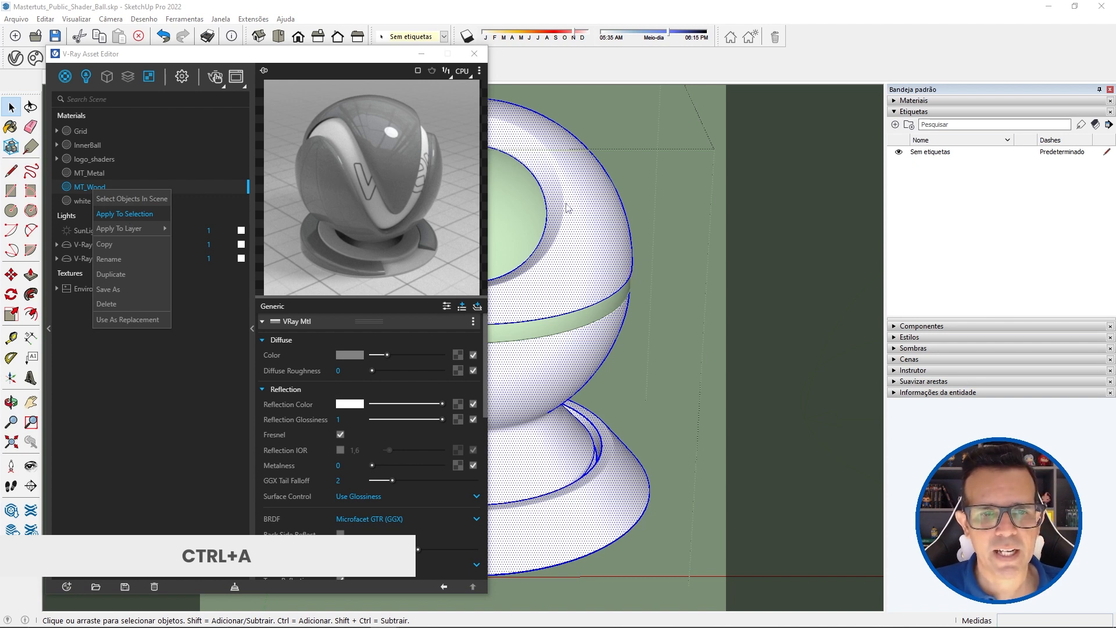
left_click(124, 213)
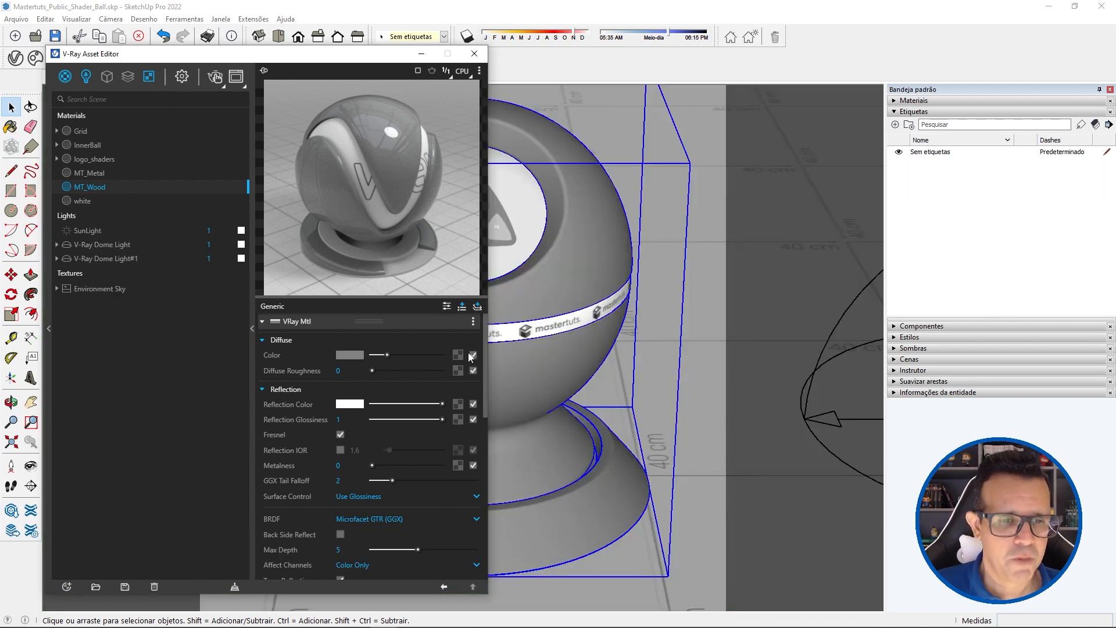
Step: Load WoodFineDark004_COL_4K.jpg as a bitmap texture for MT_Wood's diffuse color
left_click(458, 354)
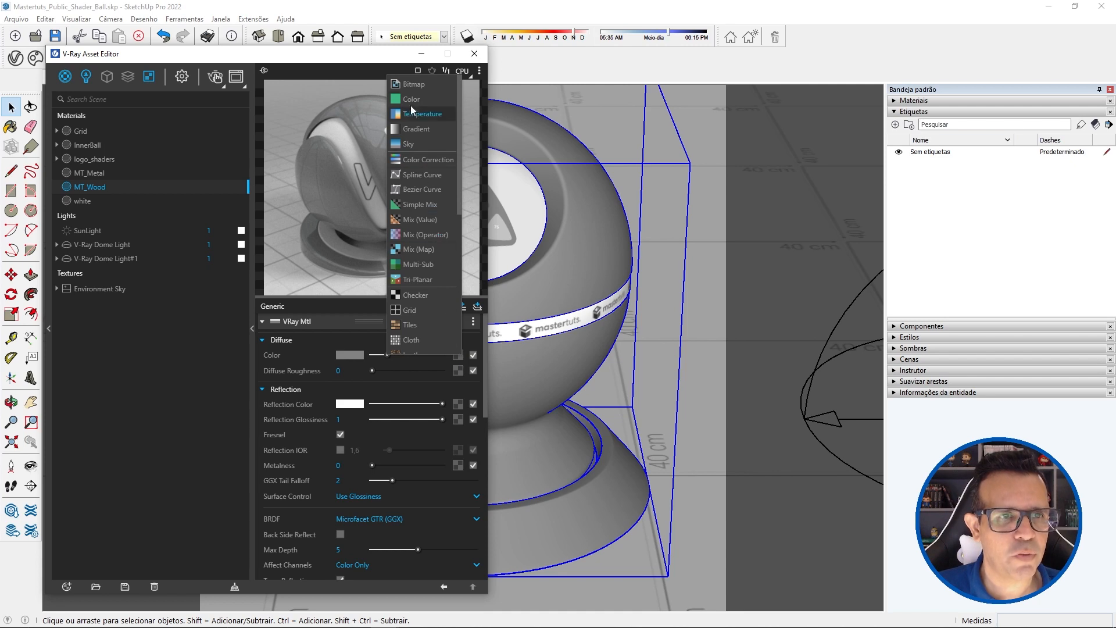
left_click(412, 85)
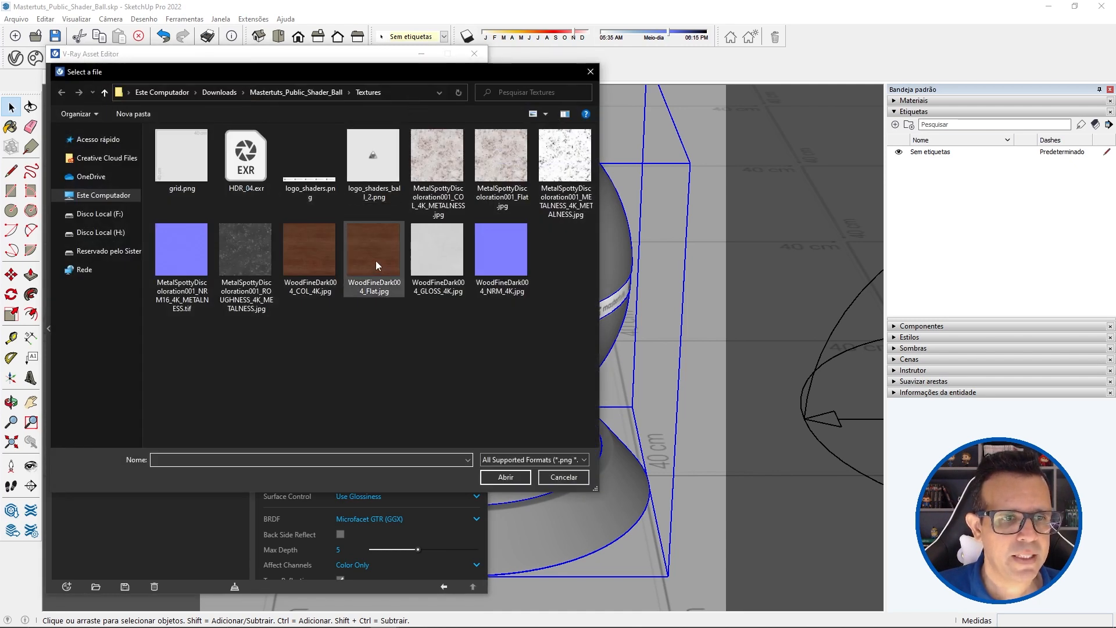
left_click(333, 255)
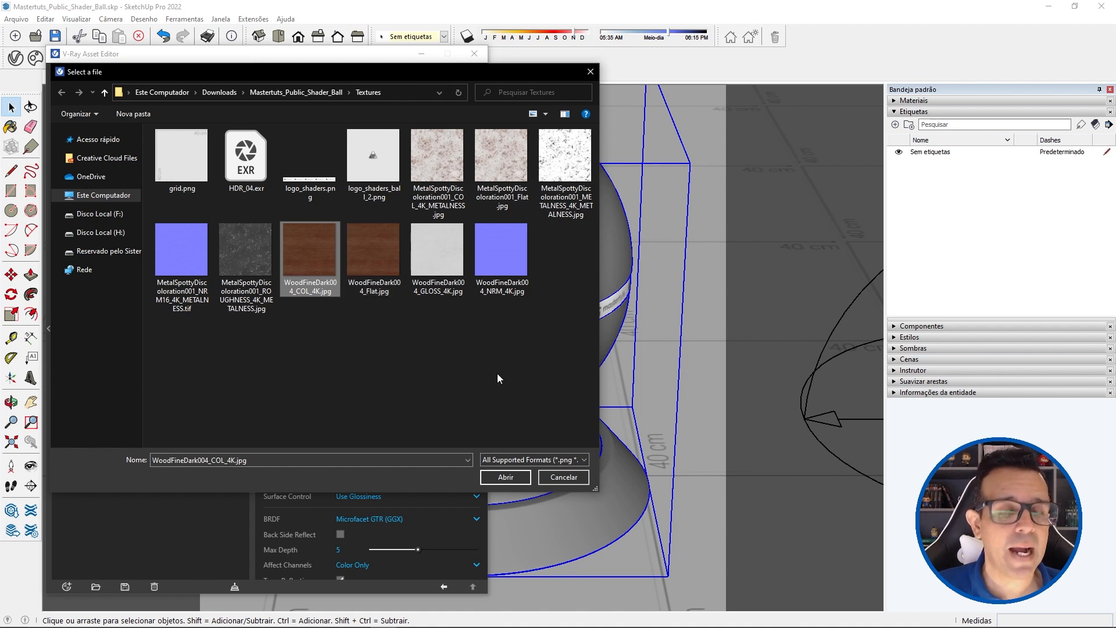
left_click(505, 478)
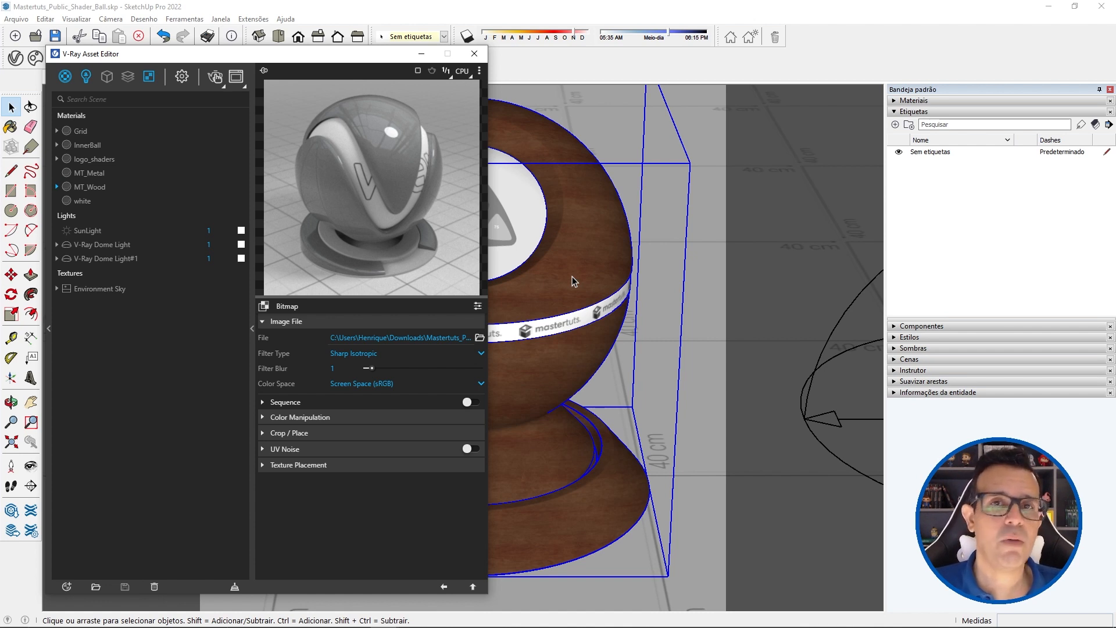
Step: Start an interactive V-Ray render, keep the Asset Editor beside the Frame Buffer and return to MT_Wood's settings
left_click_drag(209, 54, 128, 78)
left_click(83, 59)
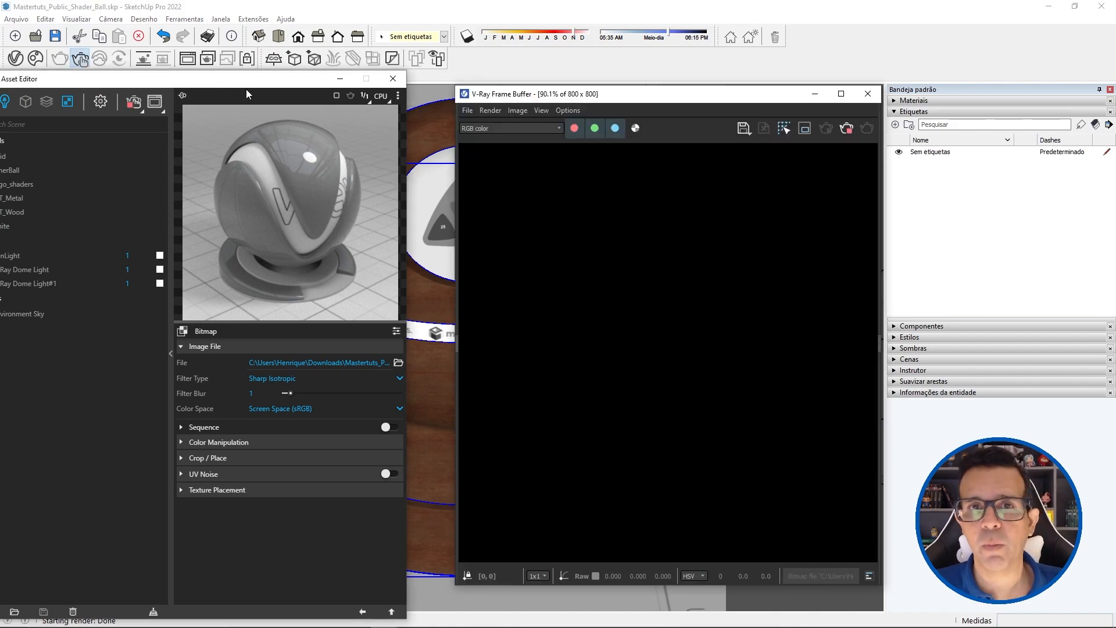
left_click_drag(253, 88, 314, 85)
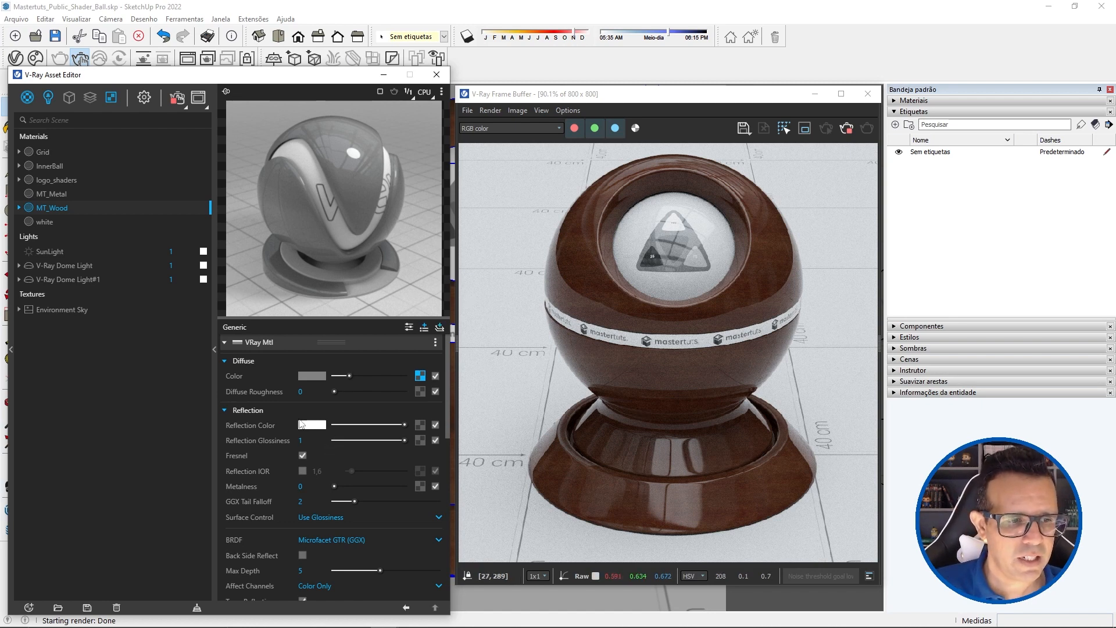
Step: Load WoodFineDark004_GLOSS_4K.jpg as a bitmap texture for MT_Wood's reflection glossiness
left_click(420, 440)
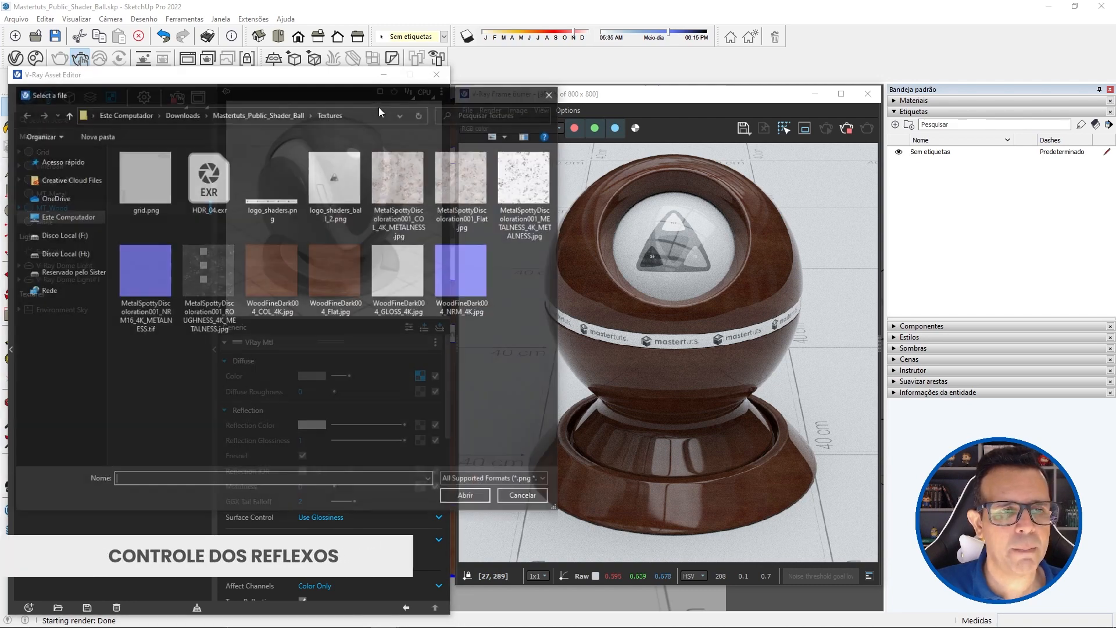
left_click(409, 276)
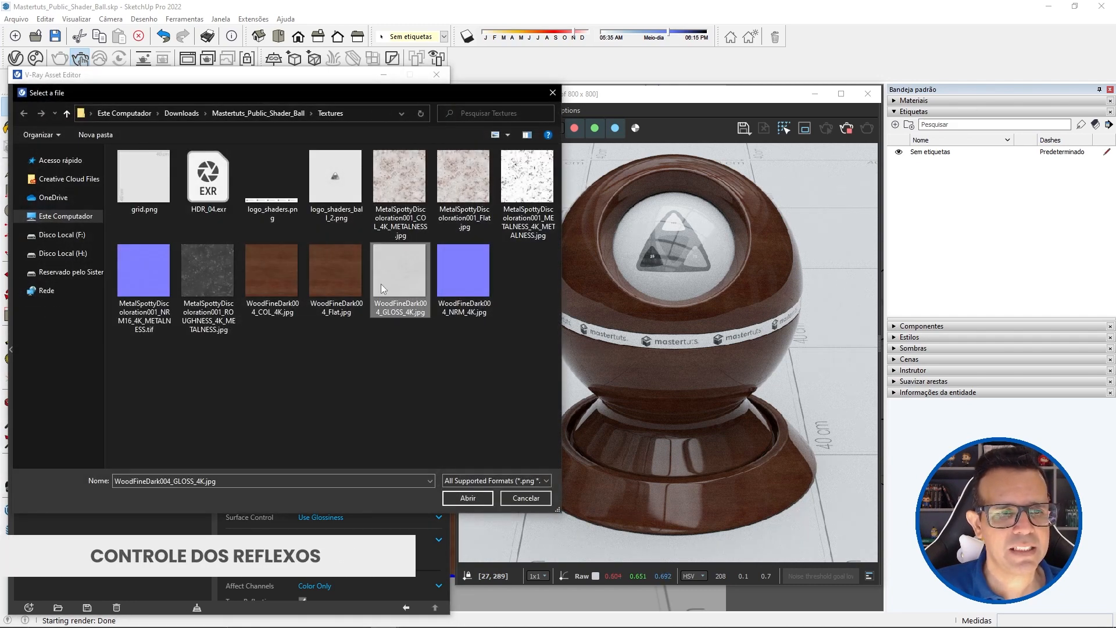
left_click(468, 498)
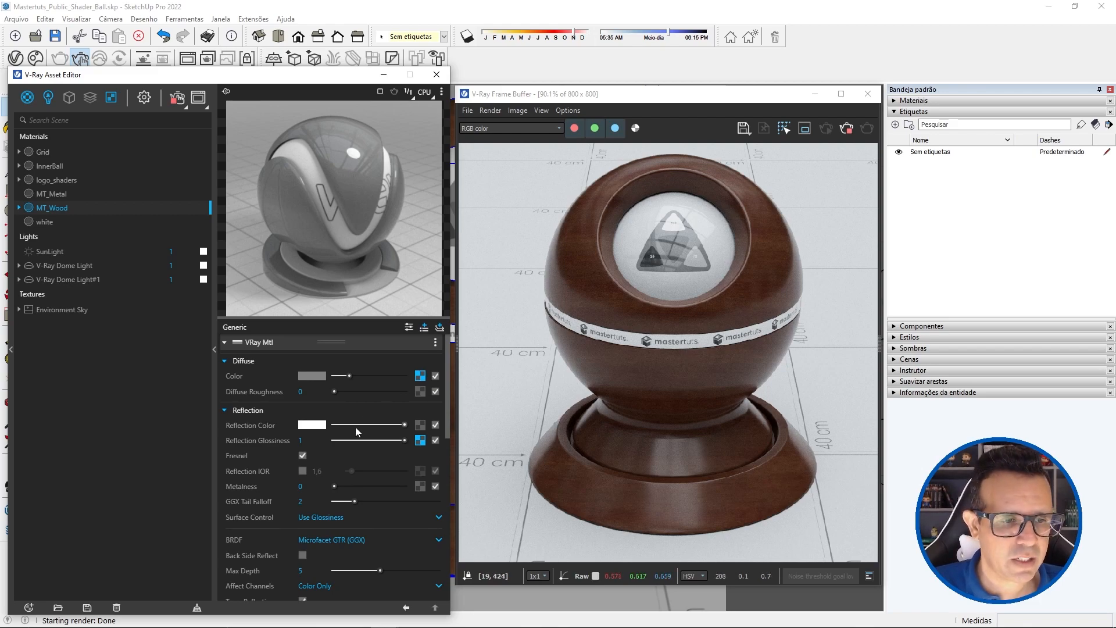
Step: Test a dark grey reflection color on MT_Wood in the live render and restore it to full white
left_click_drag(355, 425, 341, 426)
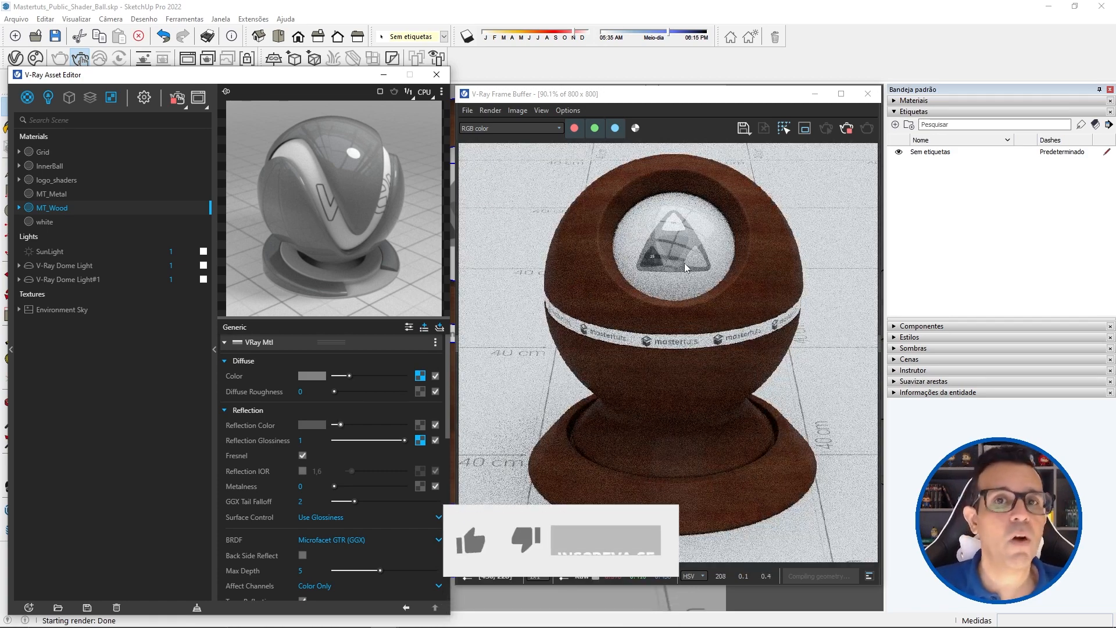
left_click_drag(340, 424, 416, 431)
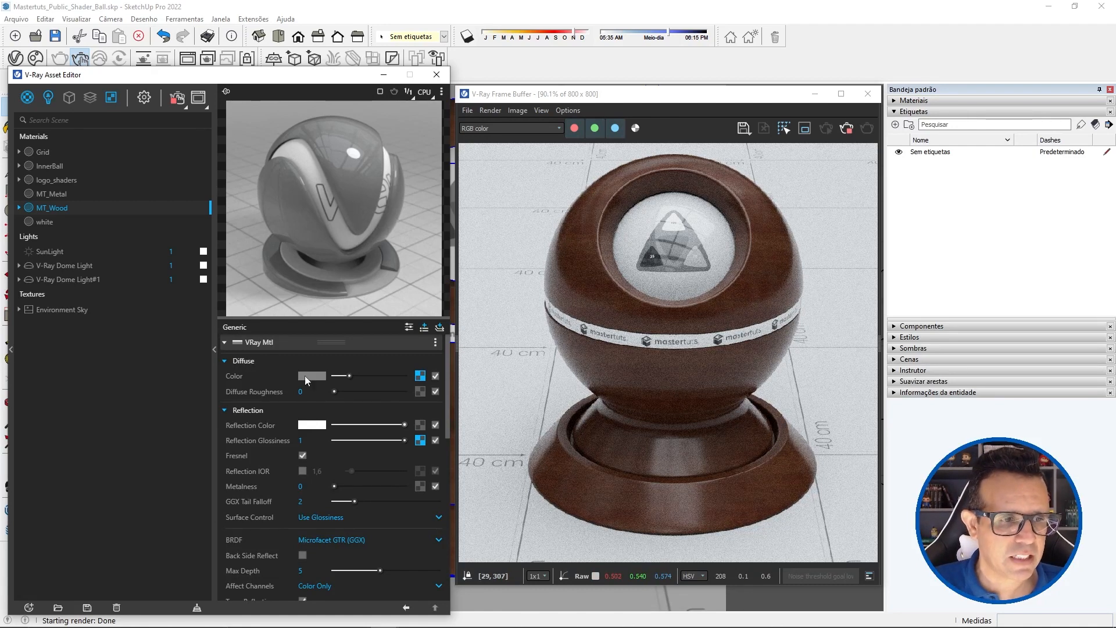
Step: Set MT_Wood's bump mode to Normal Map
scroll(325, 407, "down", 3)
scroll(343, 430, "down", 5)
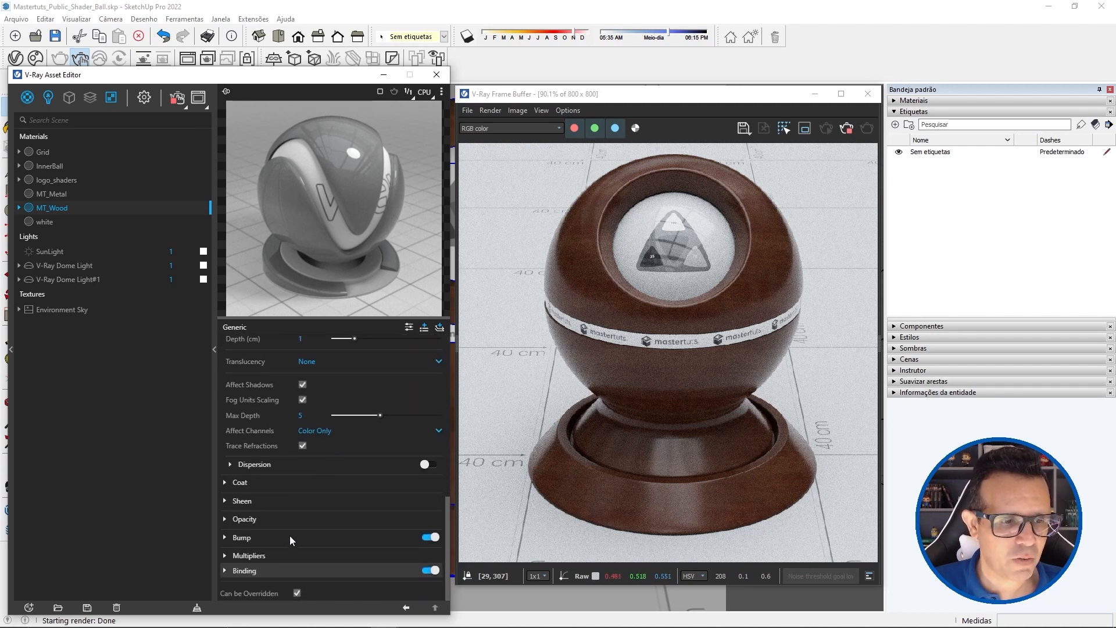
left_click(289, 536)
scroll(309, 520, "down", 1)
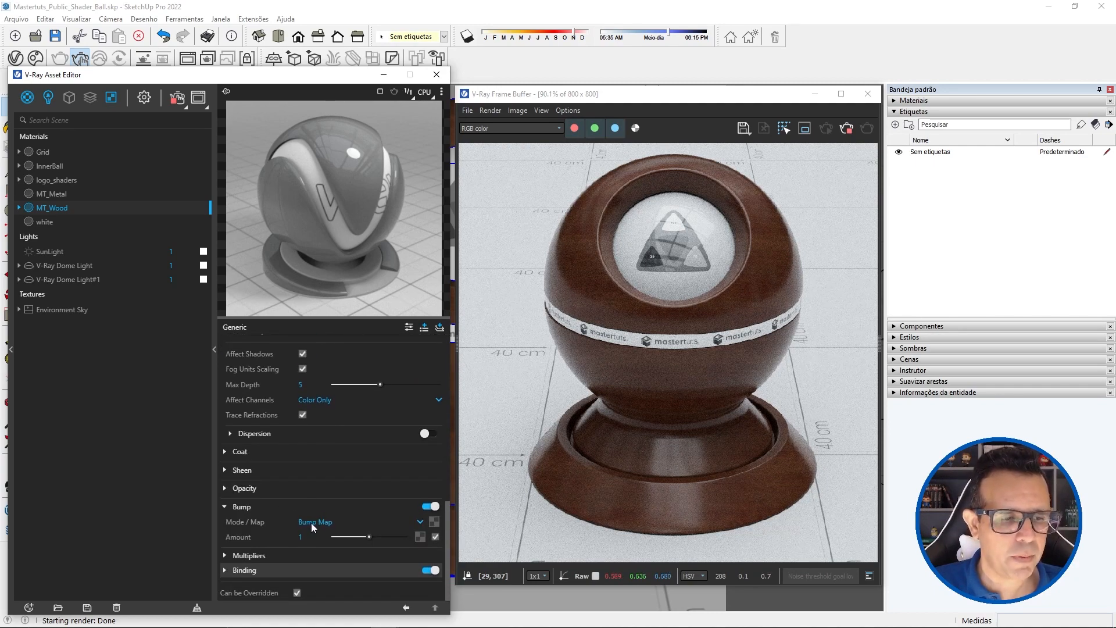
left_click(312, 522)
left_click(319, 553)
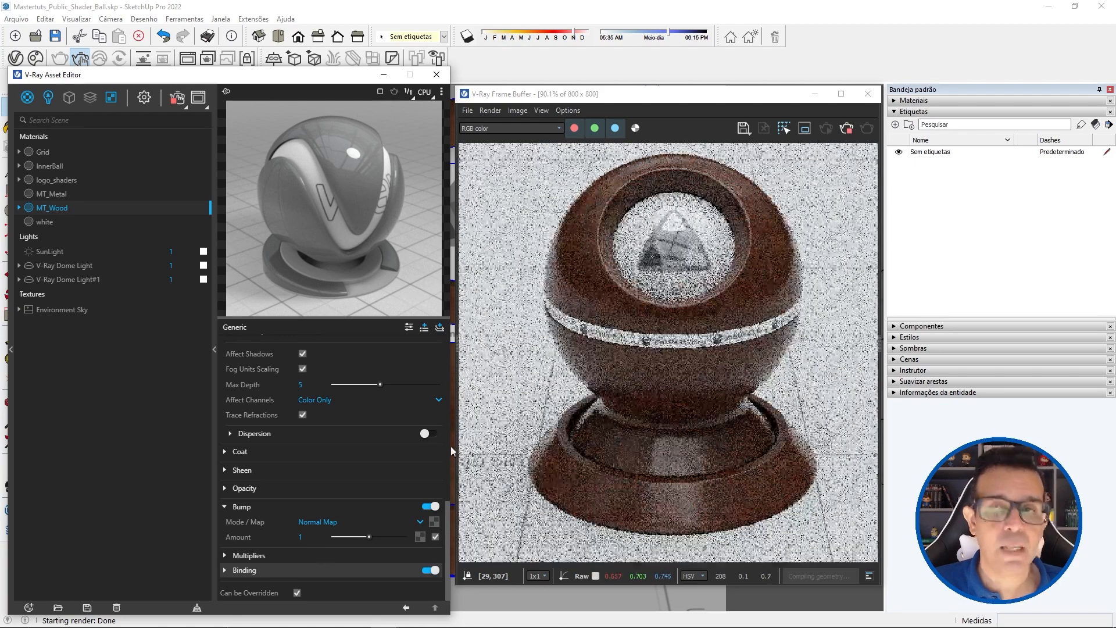
Step: Load WoodFineDark004_NRM_4K.jpg as a bitmap texture for MT_Wood's normal map
left_click(434, 521)
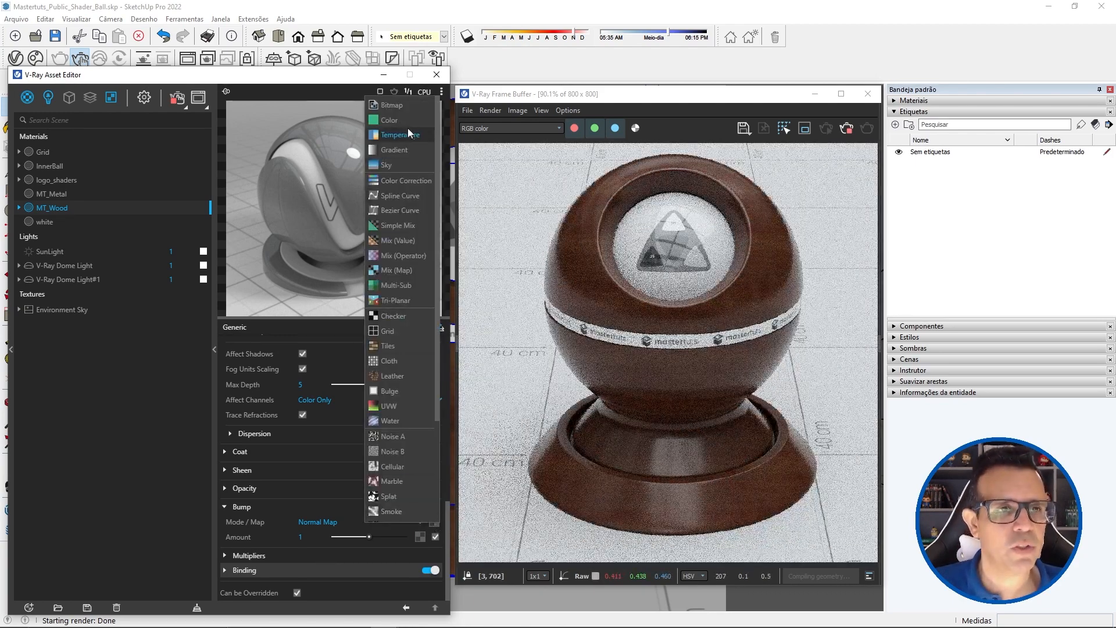
left_click(401, 106)
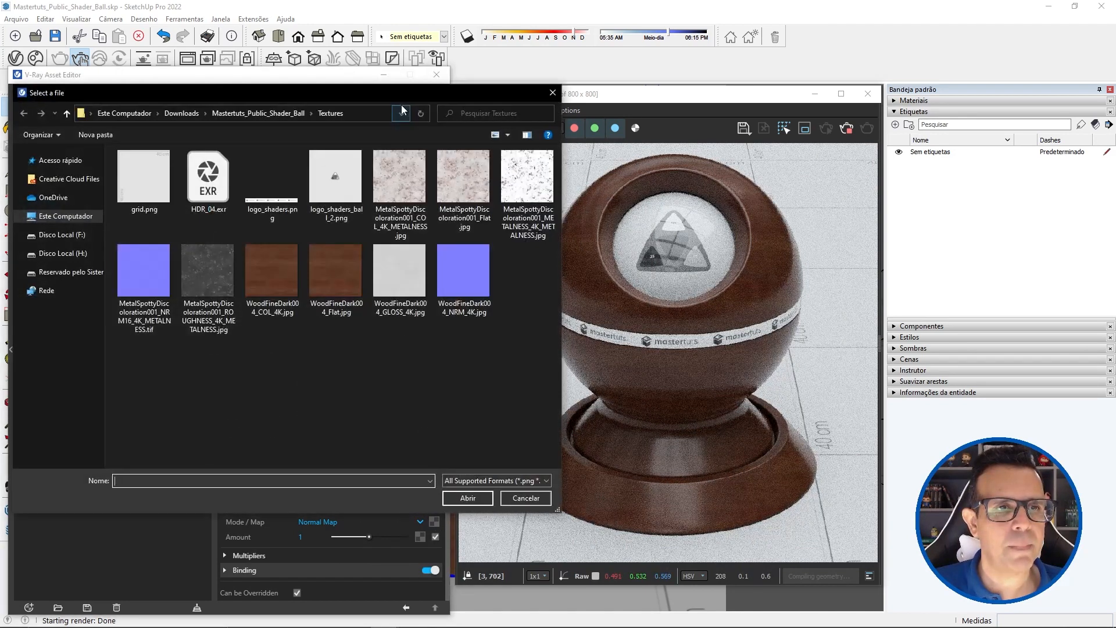
left_click(452, 320)
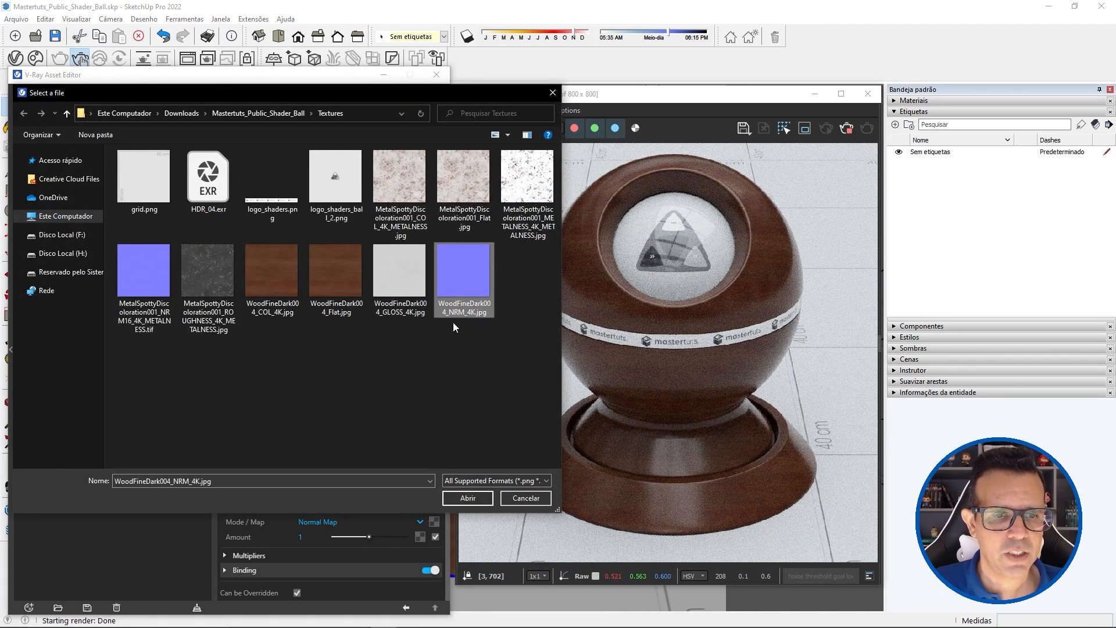
left_click(478, 499)
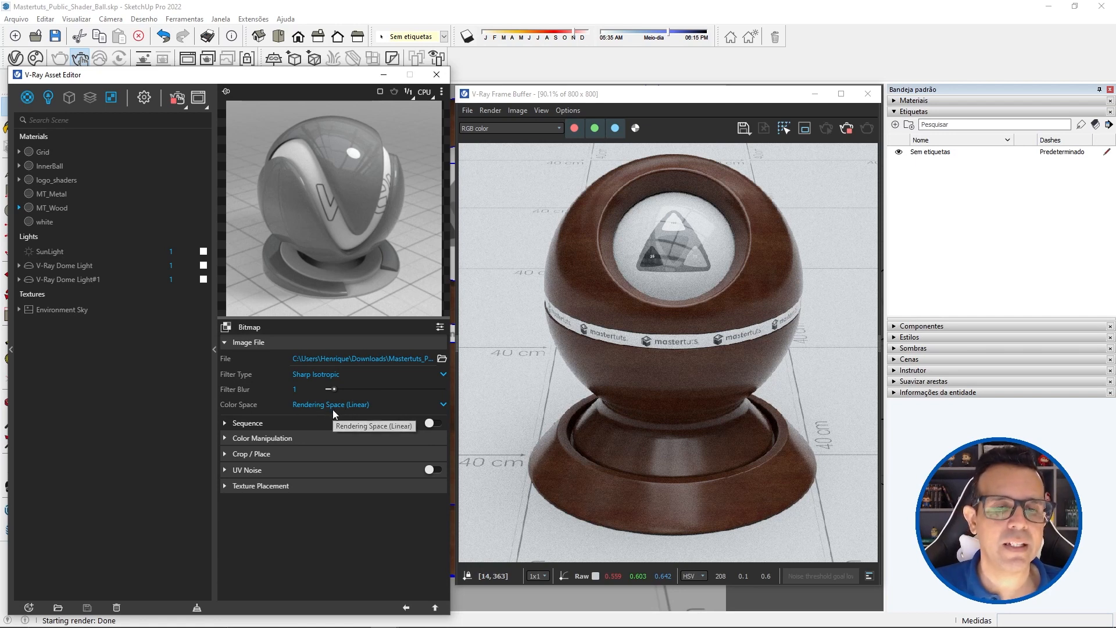
Step: Set the normal map bitmap's filter type to No Filter and return to MT_Wood's settings
left_click(311, 375)
left_click(308, 389)
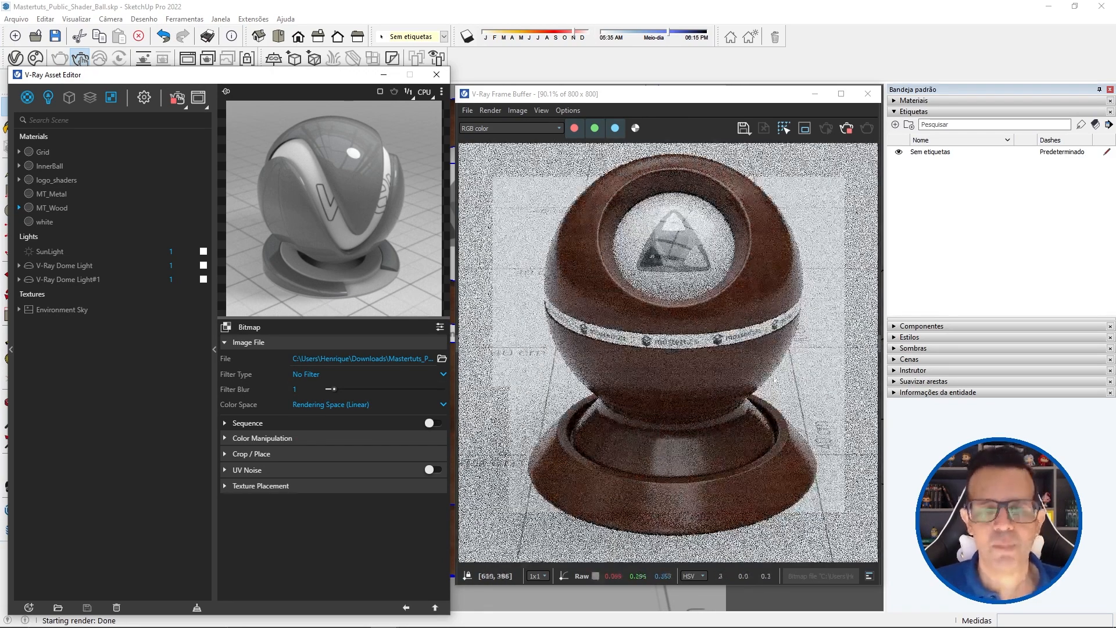
left_click(406, 607)
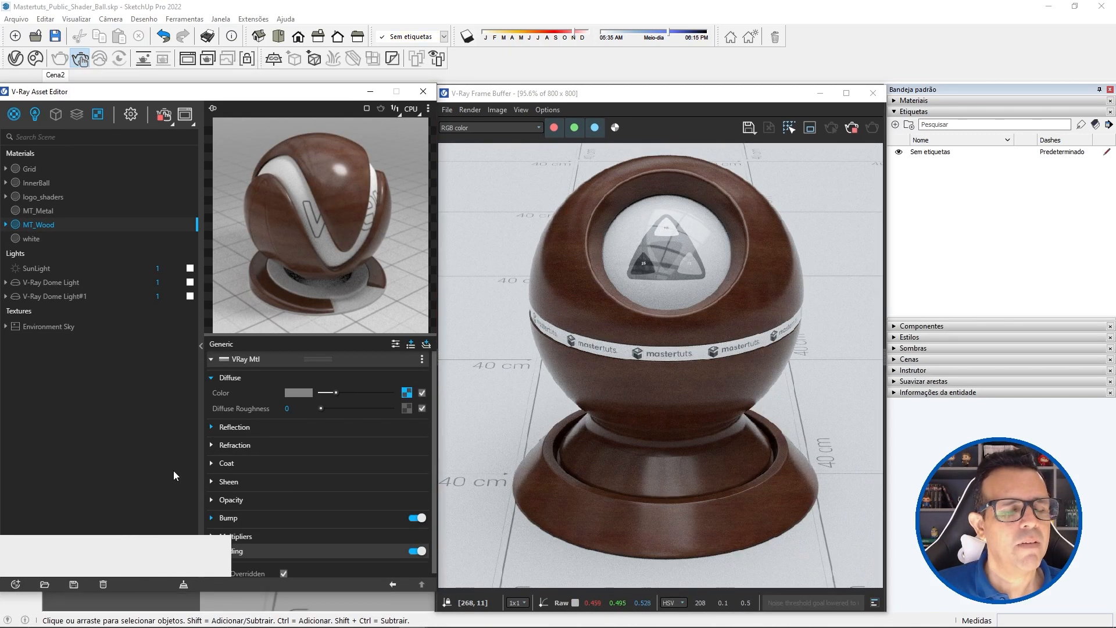
Step: Select all scene objects that use MT_Wood and apply MT_Metal to them
right_click(35, 225)
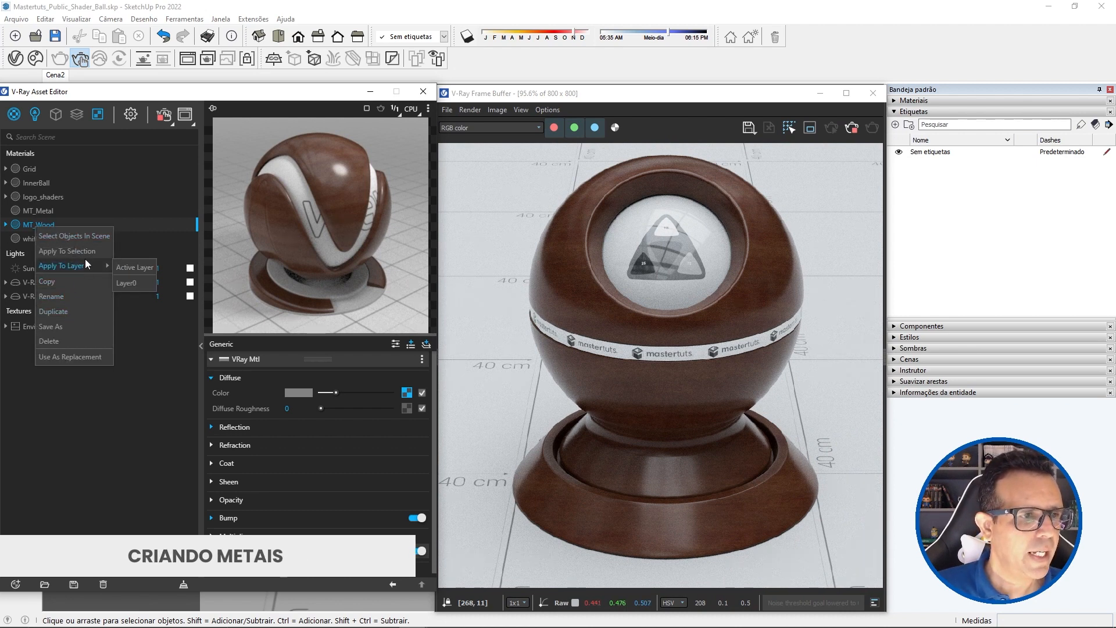
left_click(105, 237)
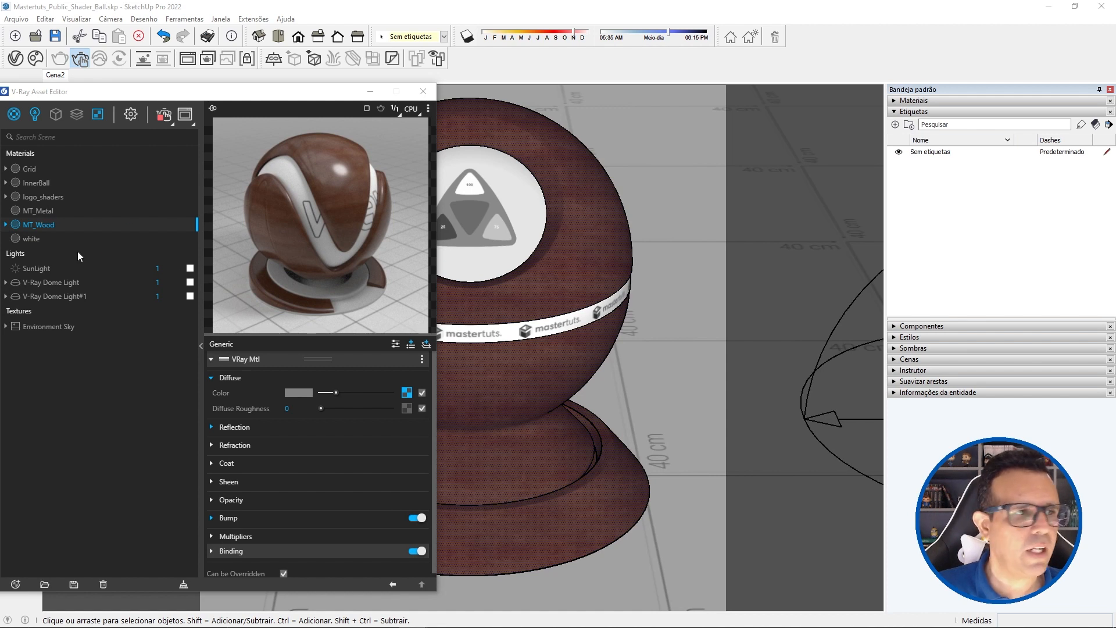
left_click(40, 210)
right_click(38, 210)
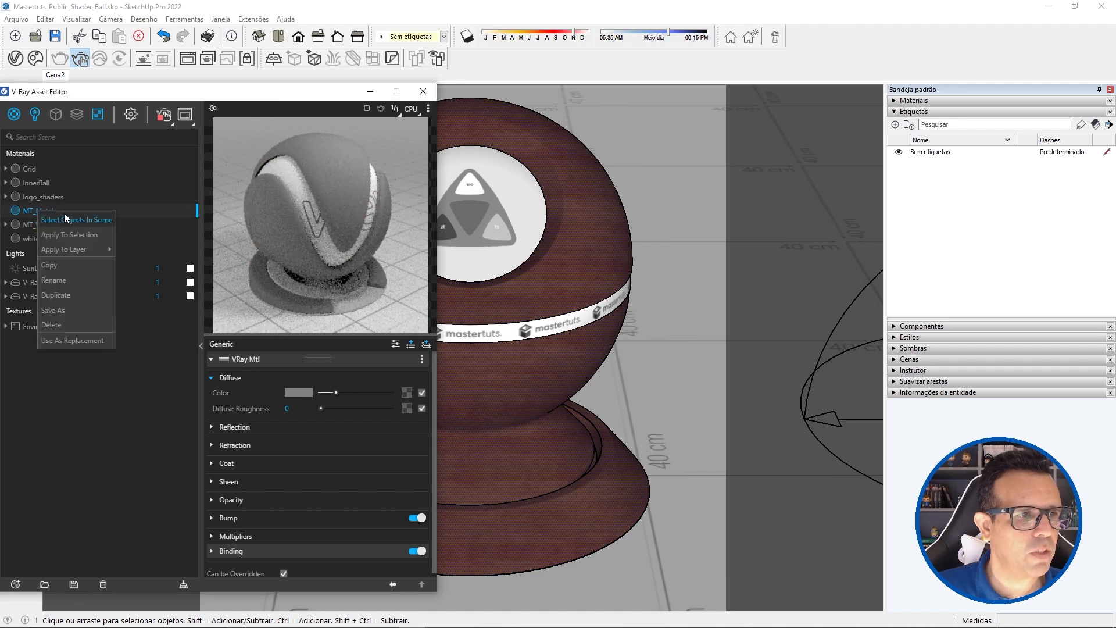
left_click(69, 235)
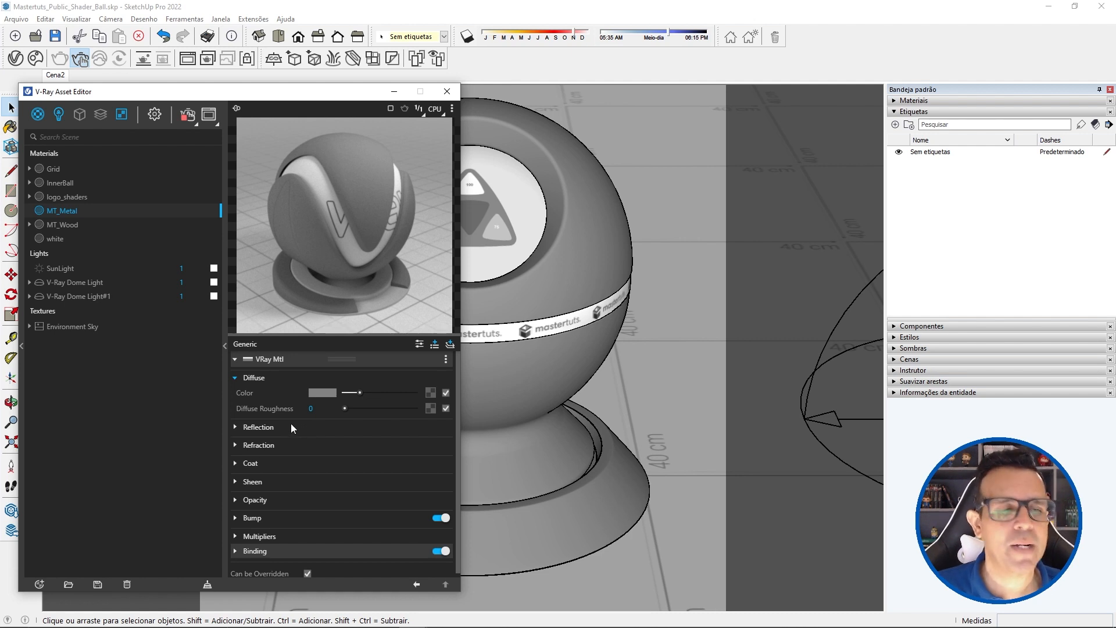
Step: Raise MT_Metal's reflection color to full white and show the Frame Buffer beside the Asset Editor
left_click(236, 427)
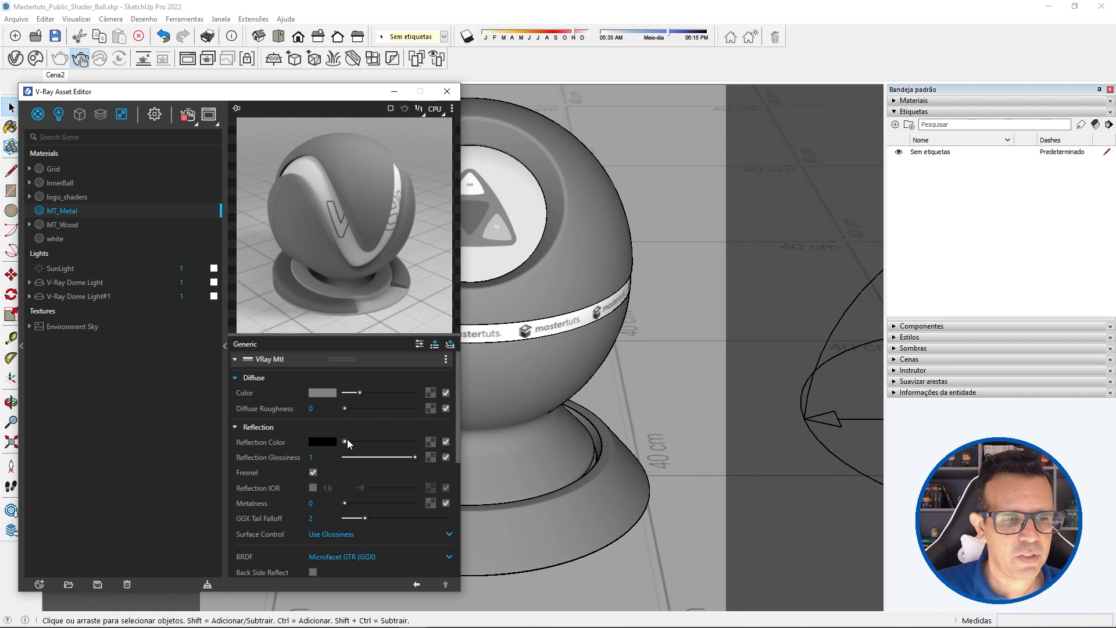
left_click_drag(345, 442, 438, 448)
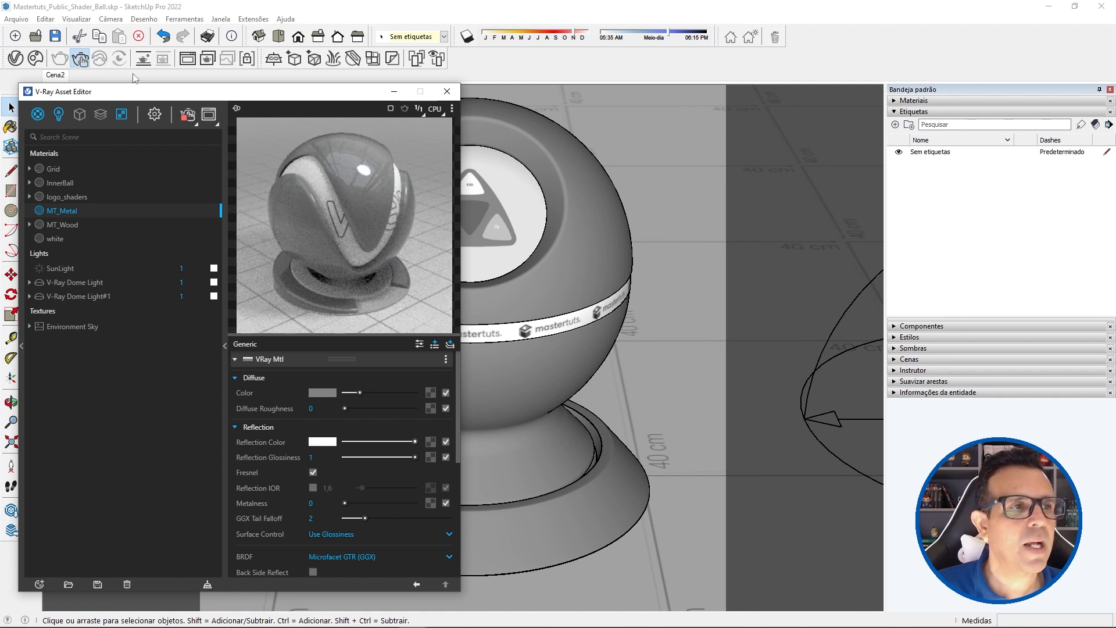
left_click(187, 59)
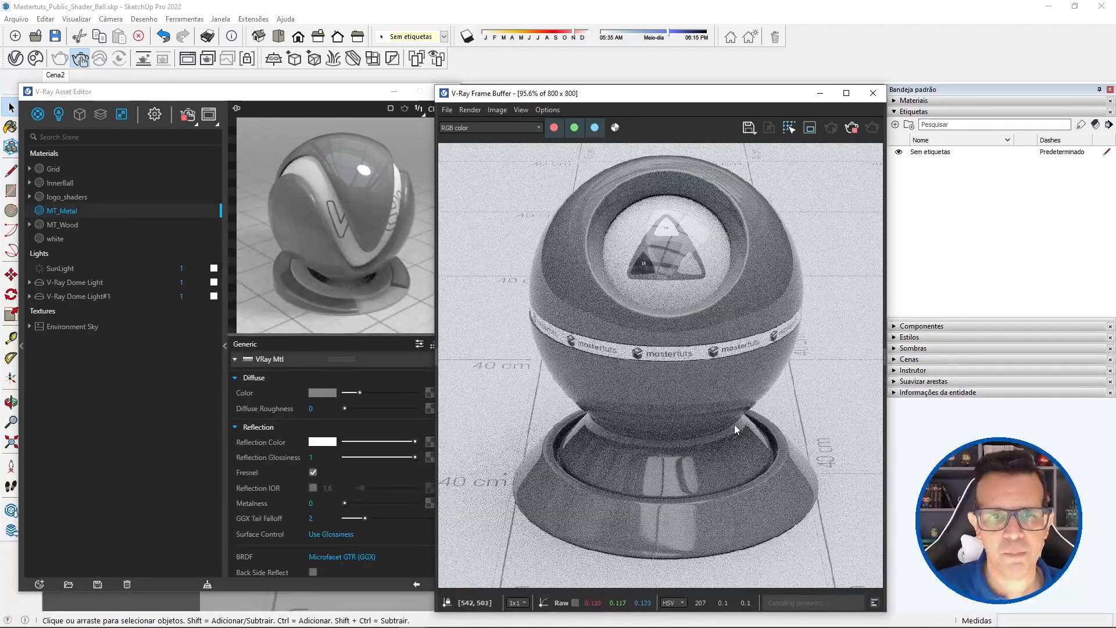
left_click_drag(300, 95, 287, 97)
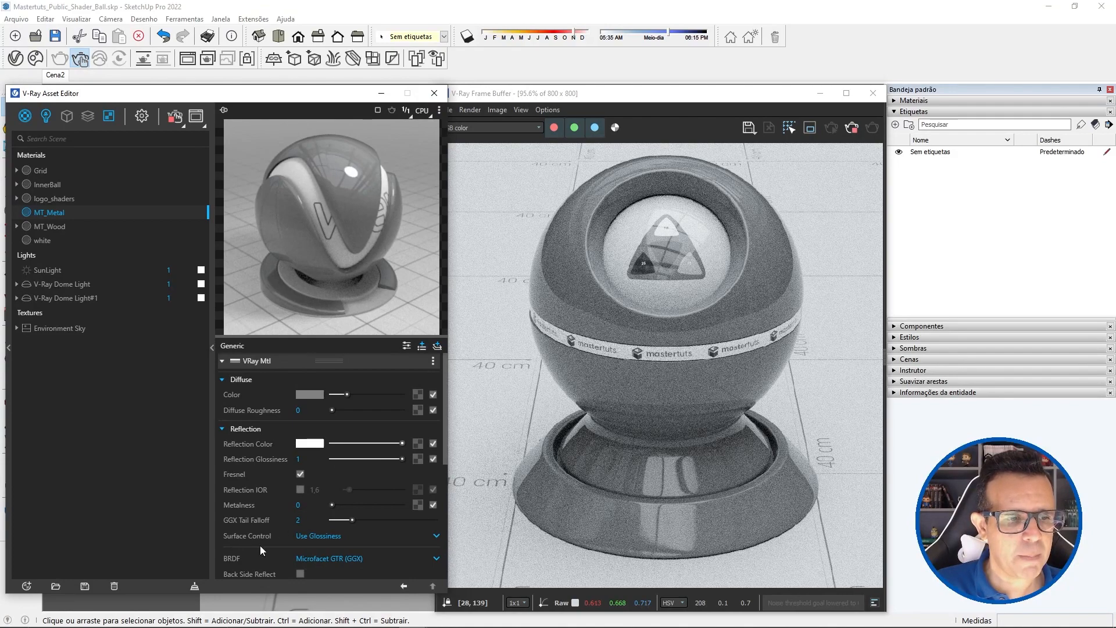
Step: Switch MT_Metal's surface control to Use Roughness and set the reflection roughness to 0
left_click(314, 536)
left_click(327, 566)
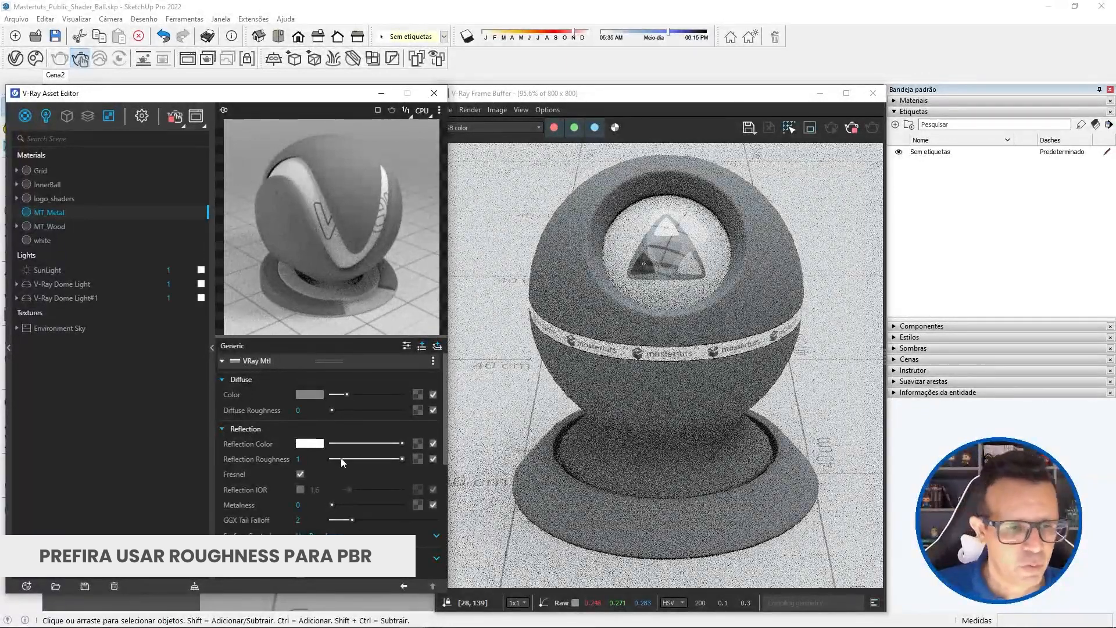
left_click_drag(375, 461, 318, 459)
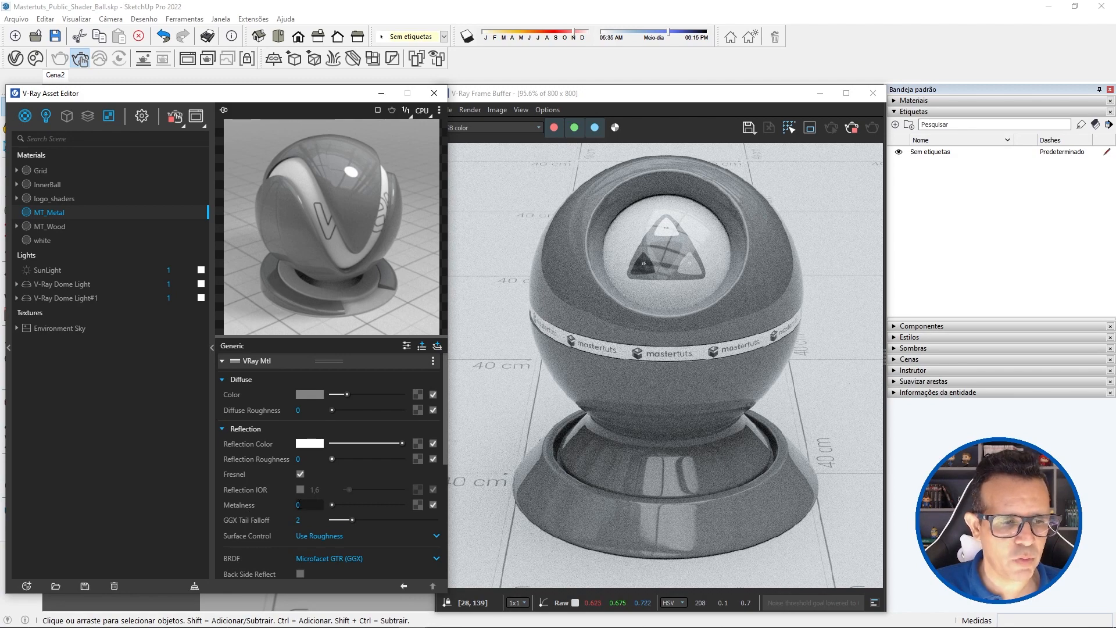
Step: Compare MT_Metal's metalness at 1 and 0 in the live render and leave it at 1
left_click_drag(334, 504, 413, 502)
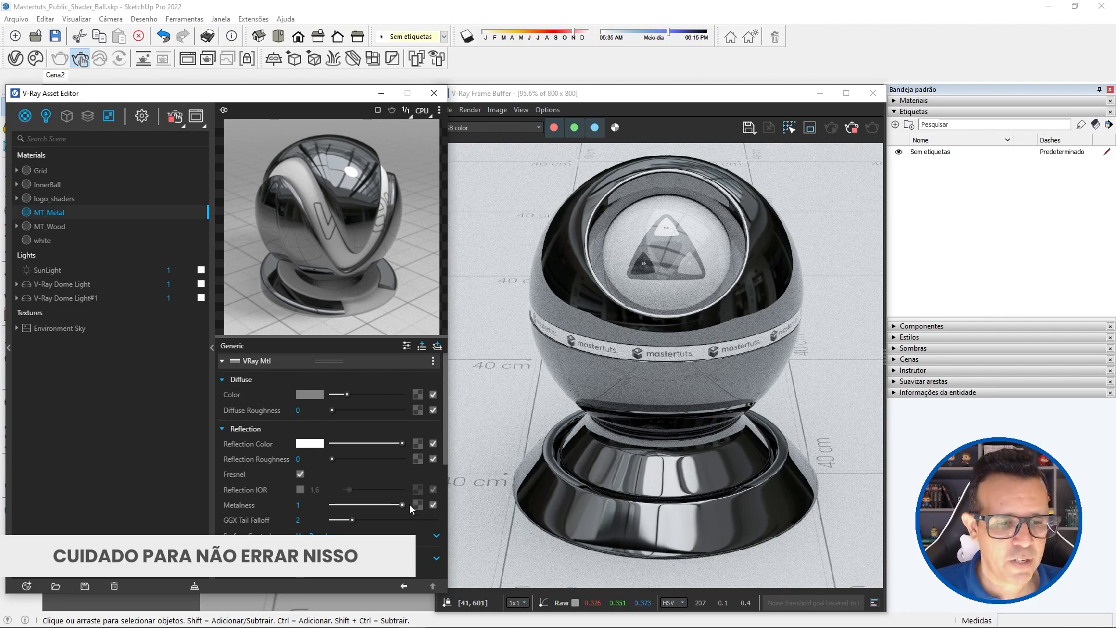
left_click_drag(403, 503, 284, 497)
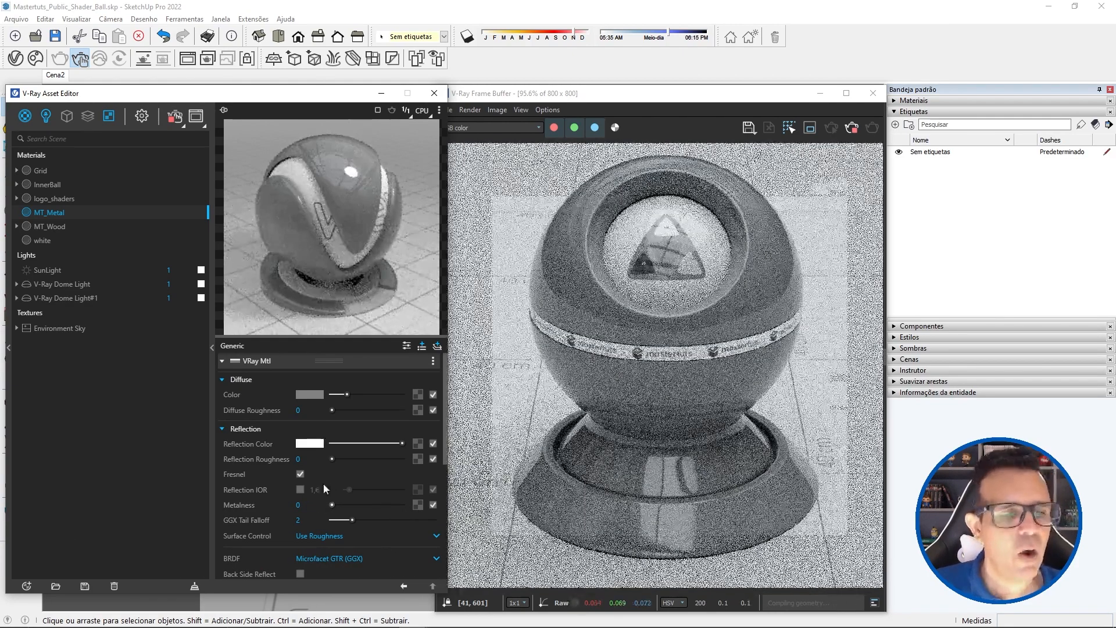
left_click_drag(332, 505, 436, 512)
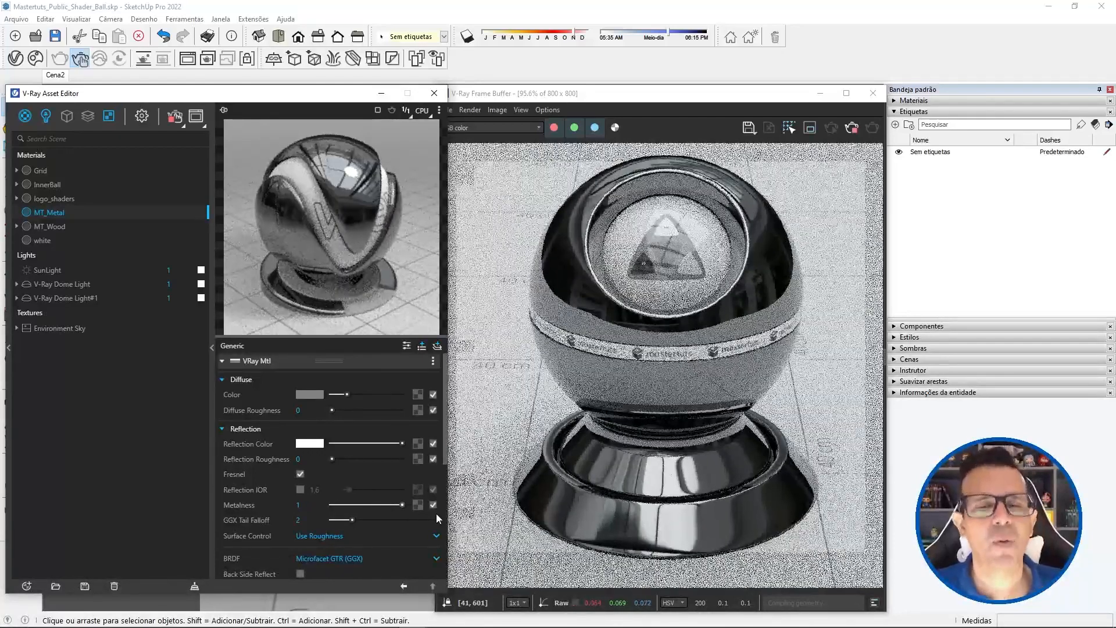
Step: Load MetalSpottyDiscoloration001_COL_4K_METALNESS.jpg as a bitmap texture for MT_Metal's diffuse color
left_click(416, 393)
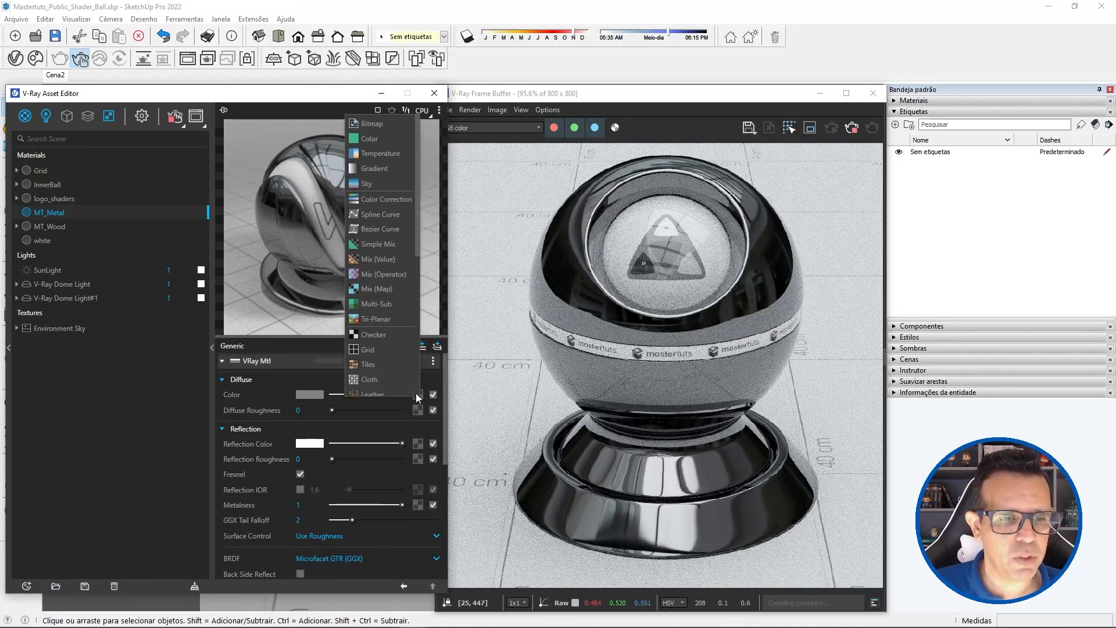
left_click(389, 141)
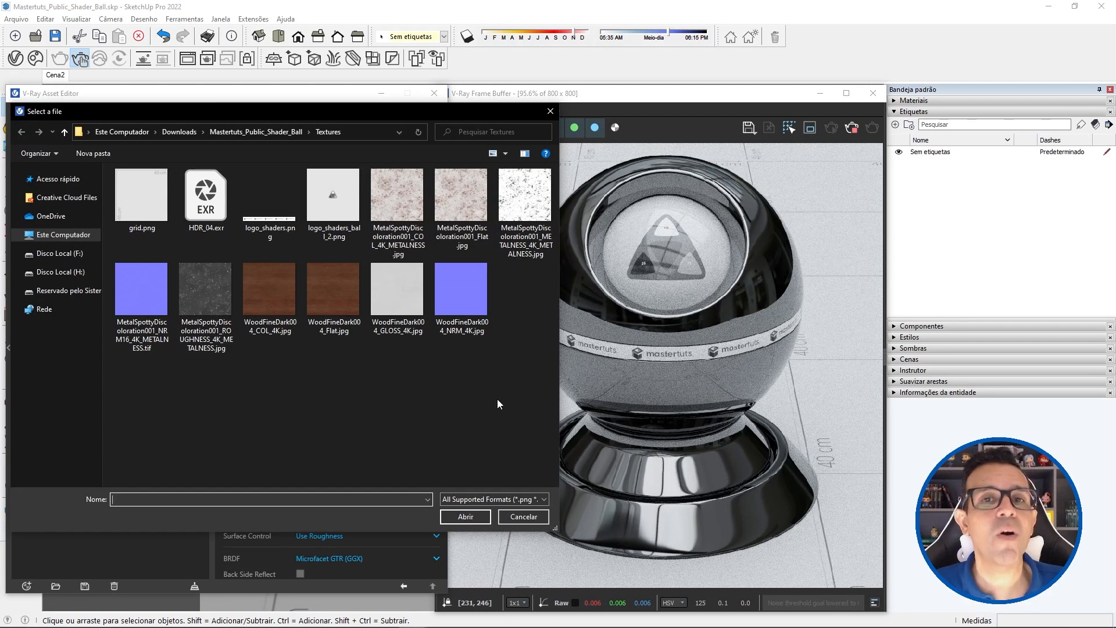
left_click(400, 200)
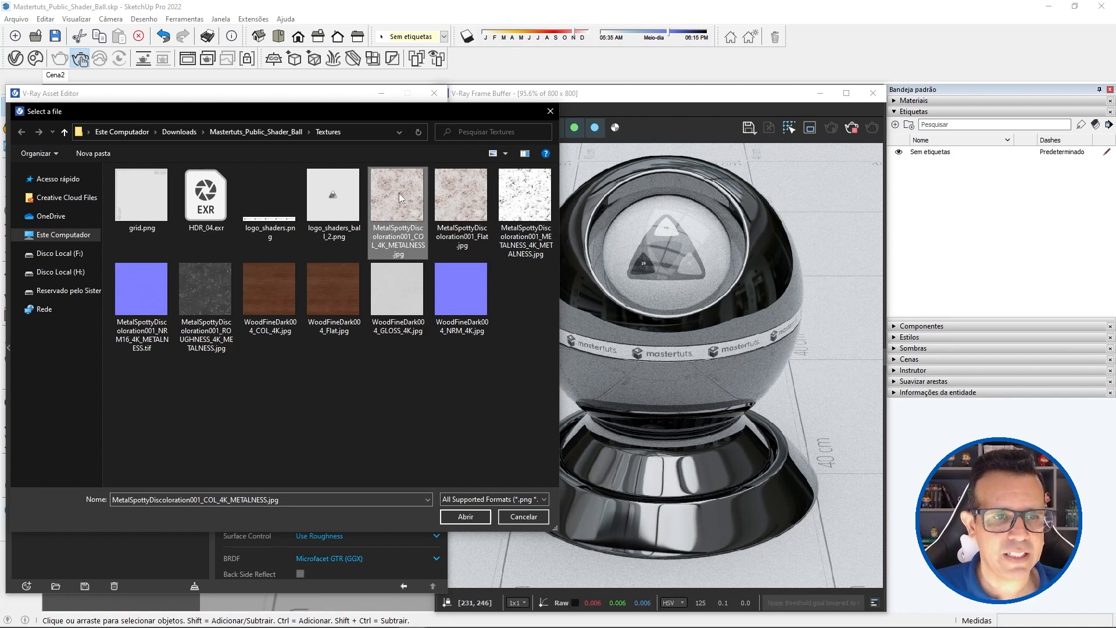
left_click(480, 517)
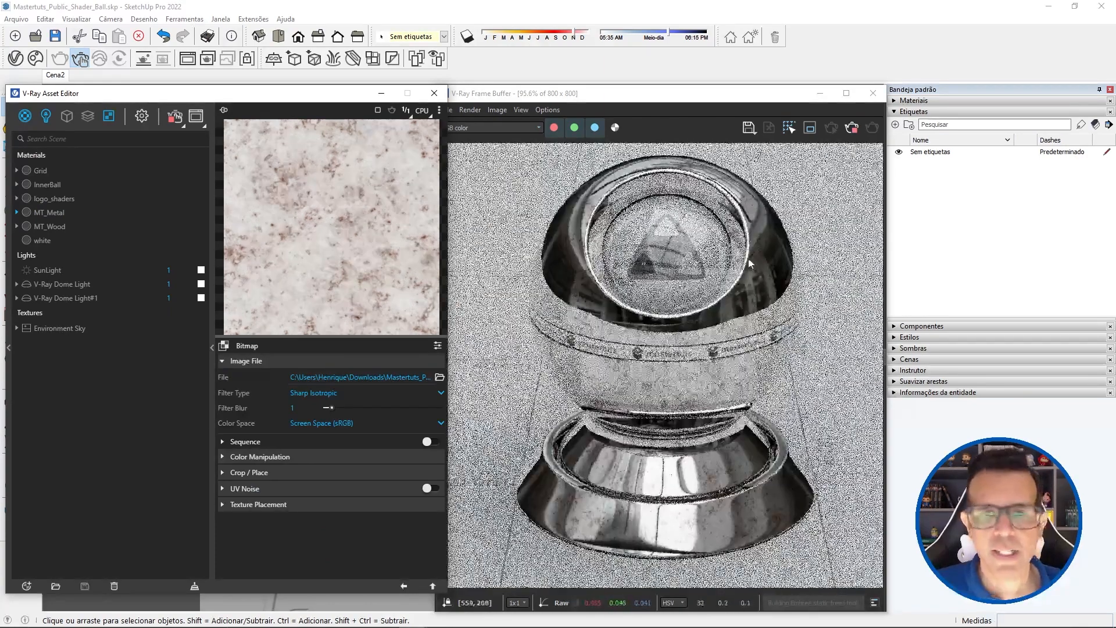
Step: Set MT_Metal's texture width to 1 m in SketchUp's material editor and return to its V-Ray settings
left_click(902, 101)
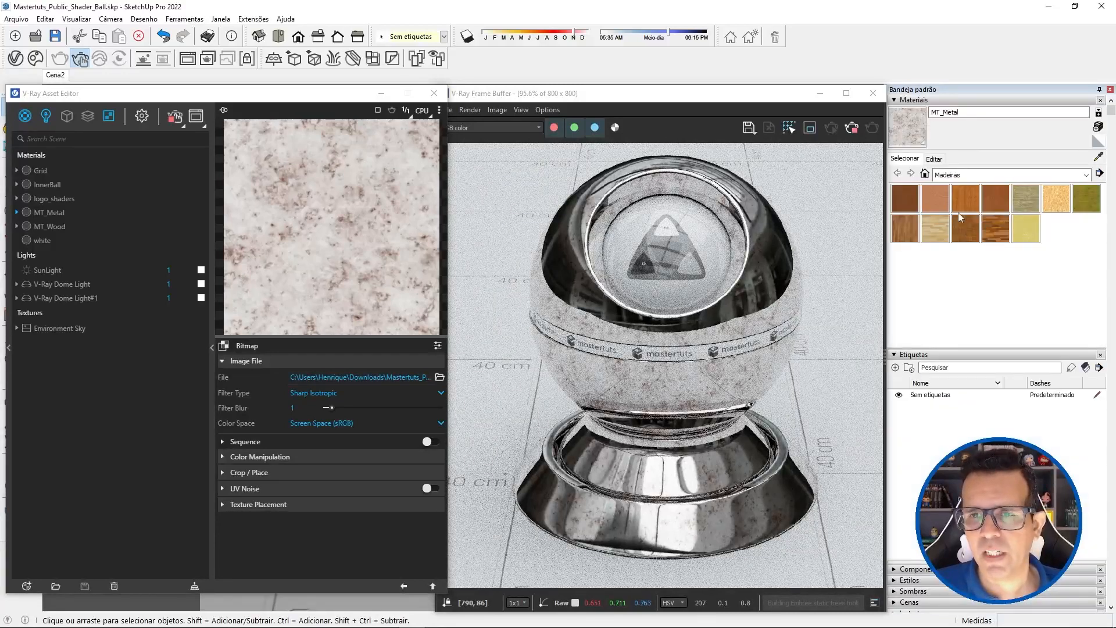
left_click(936, 159)
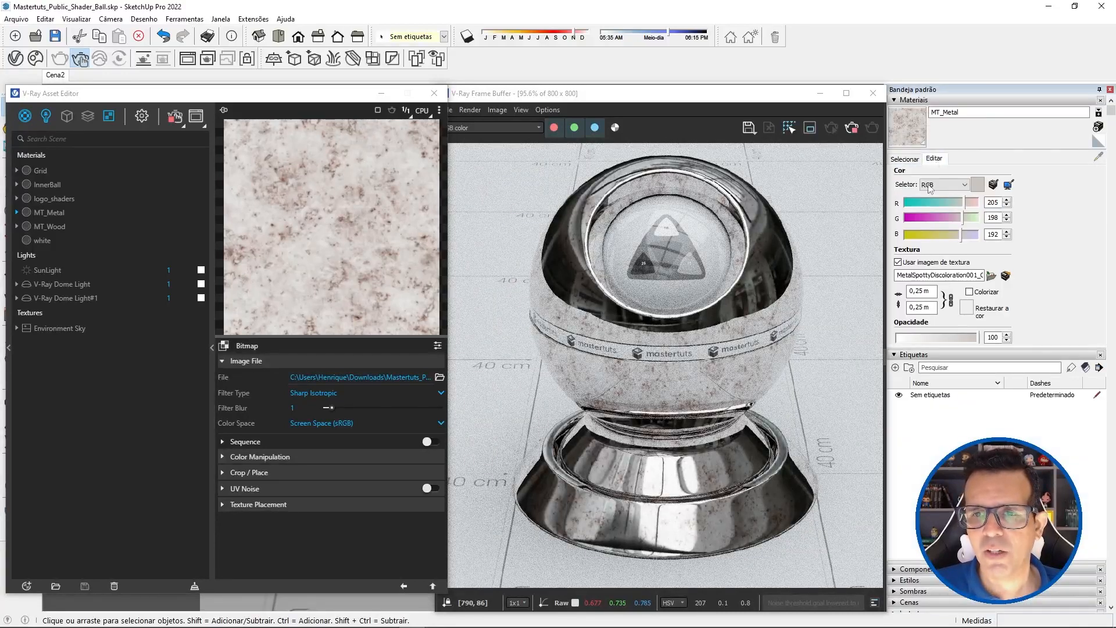
left_click(930, 292)
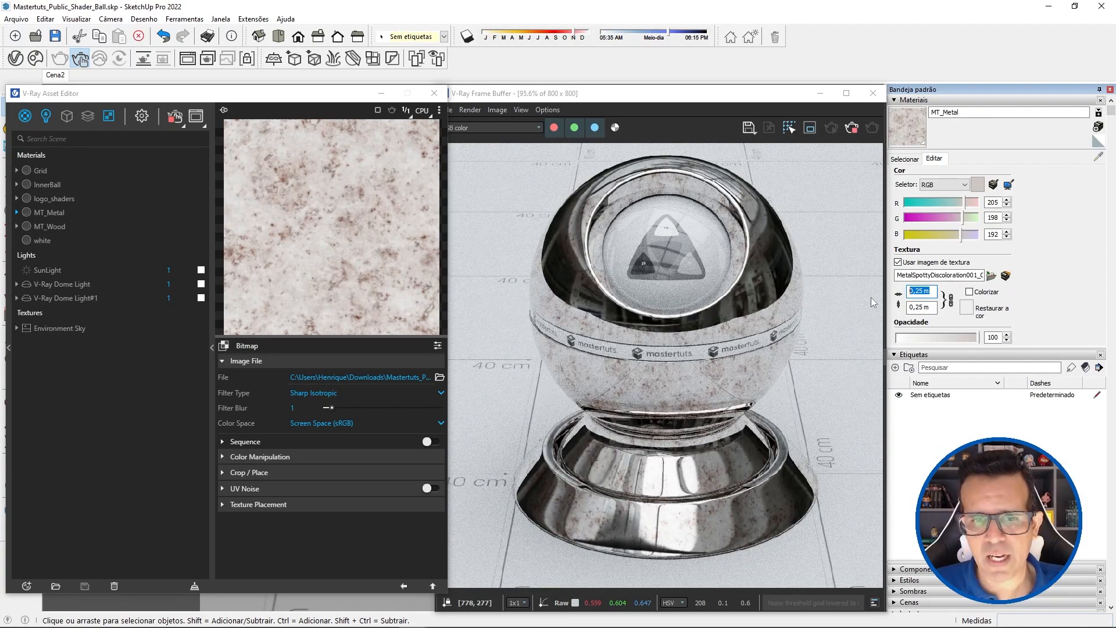
type("1")
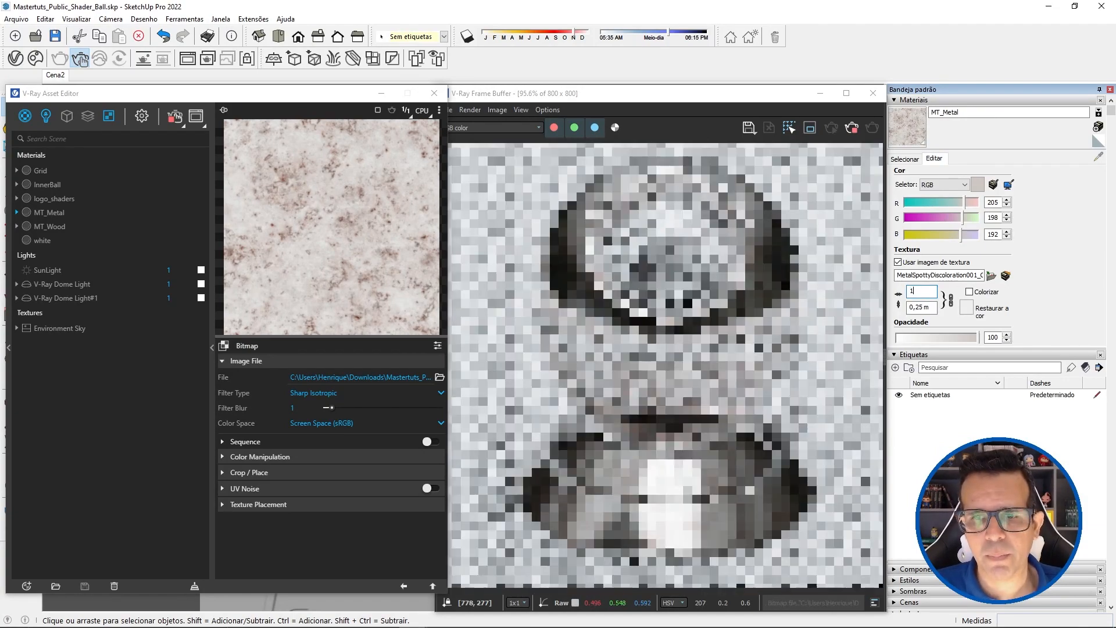
key("Return")
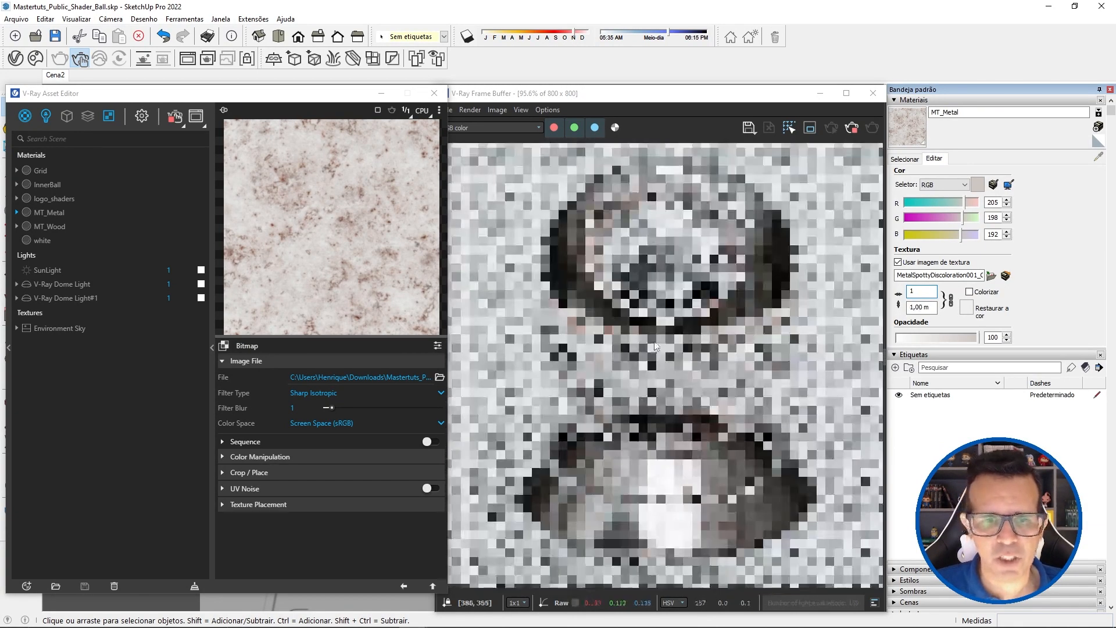
left_click(933, 308)
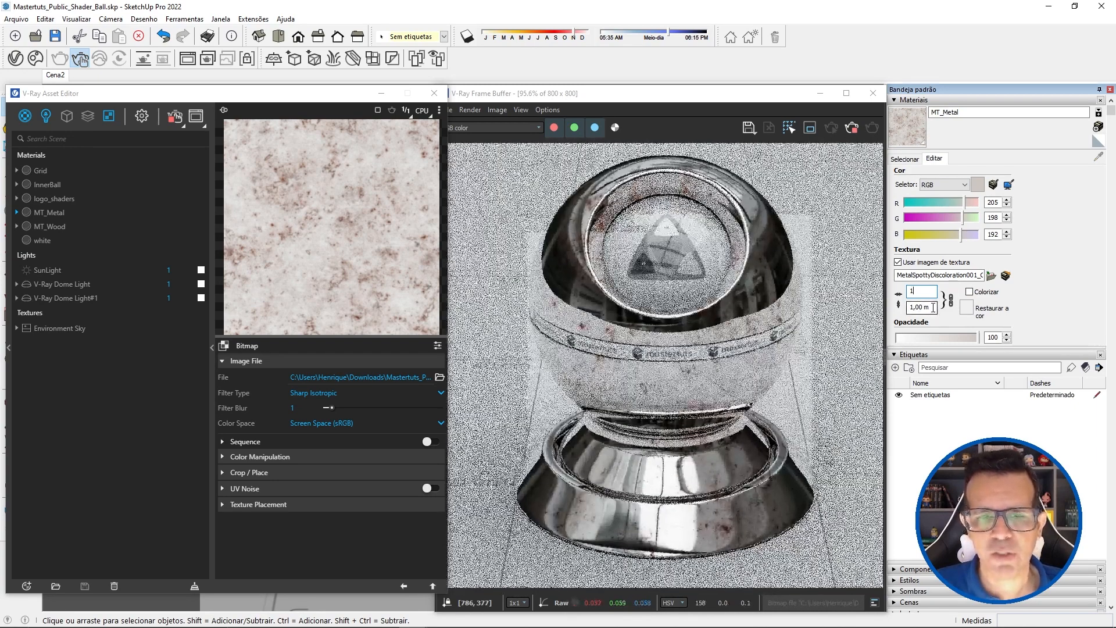
left_click(904, 159)
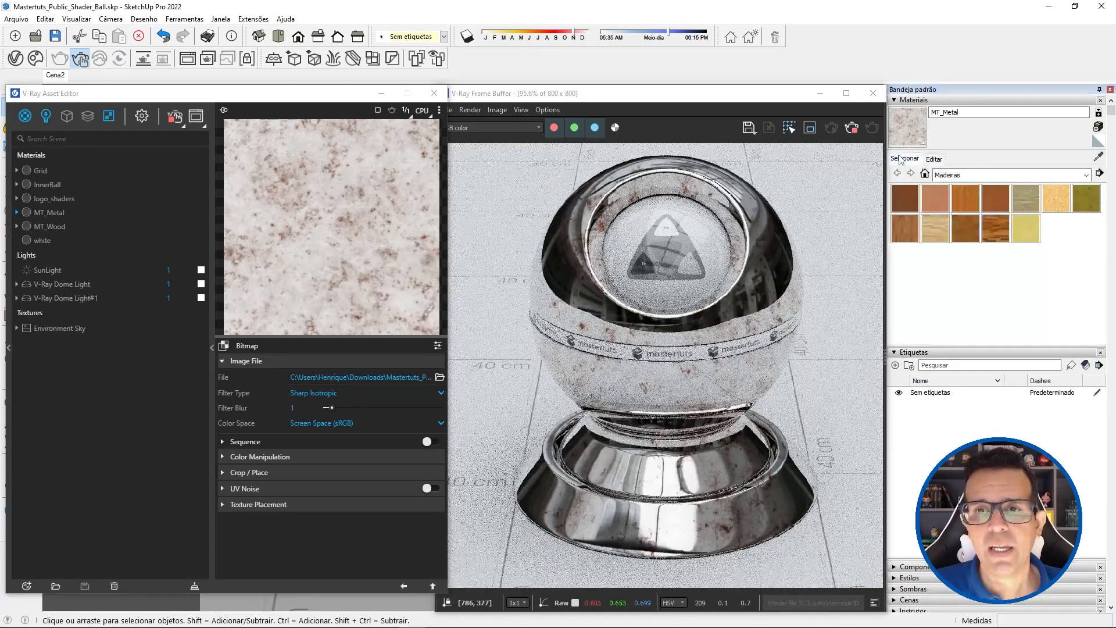
left_click(894, 102)
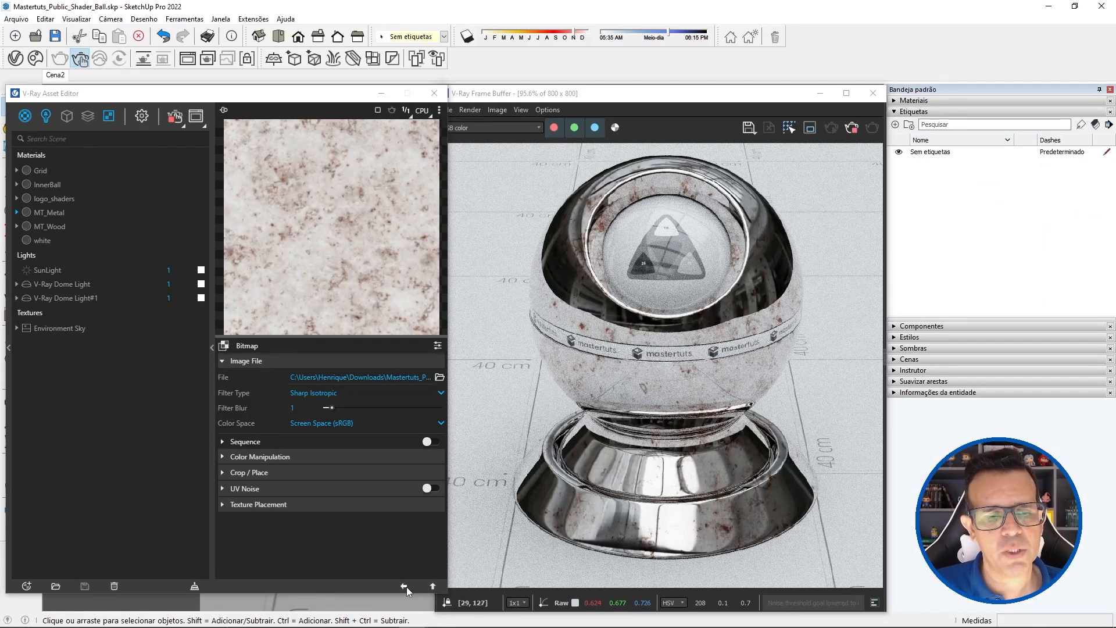
left_click(405, 587)
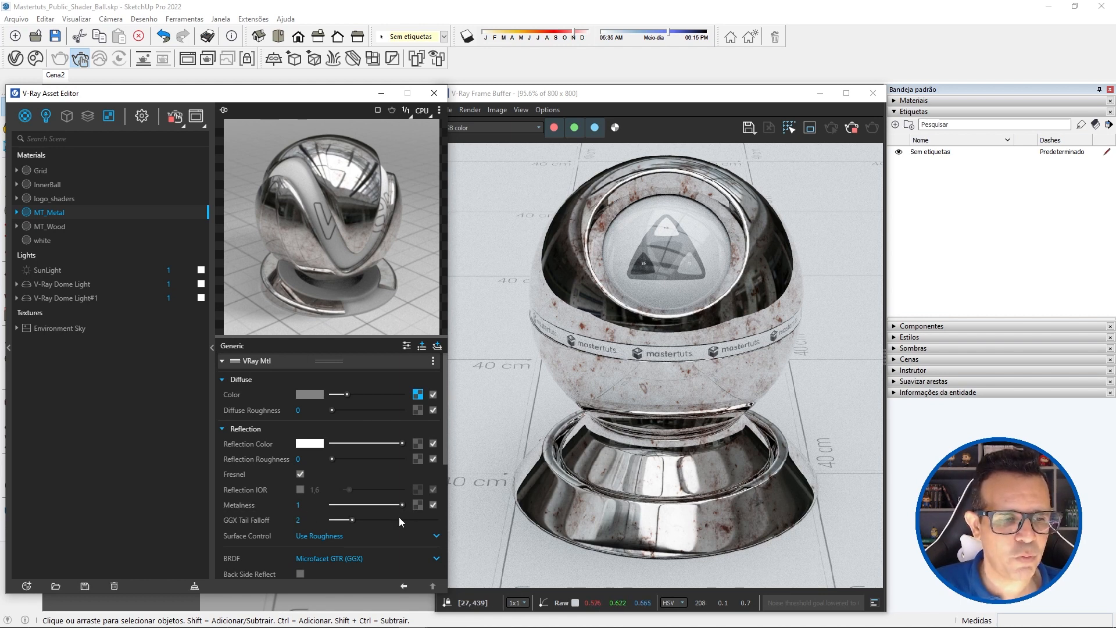
Step: Load MetalSpottyDiscoloration001_METALNESS_4K_METALNESS.jpg as a bitmap texture for MT_Metal's metalness and return to the material settings
left_click(418, 505)
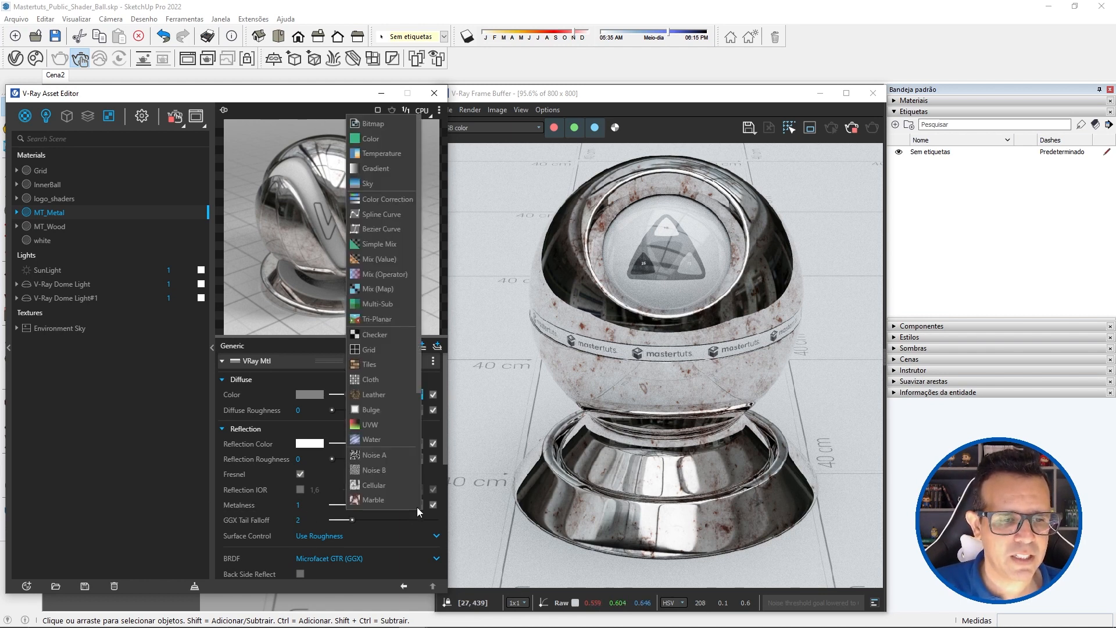
left_click(386, 124)
left_click(533, 185)
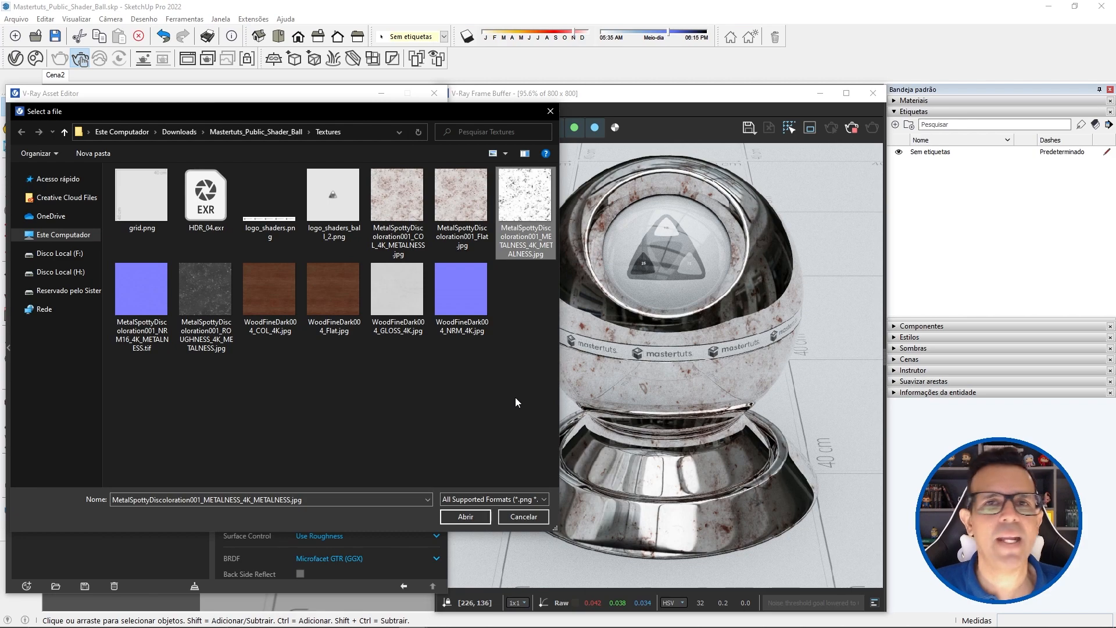
left_click(465, 517)
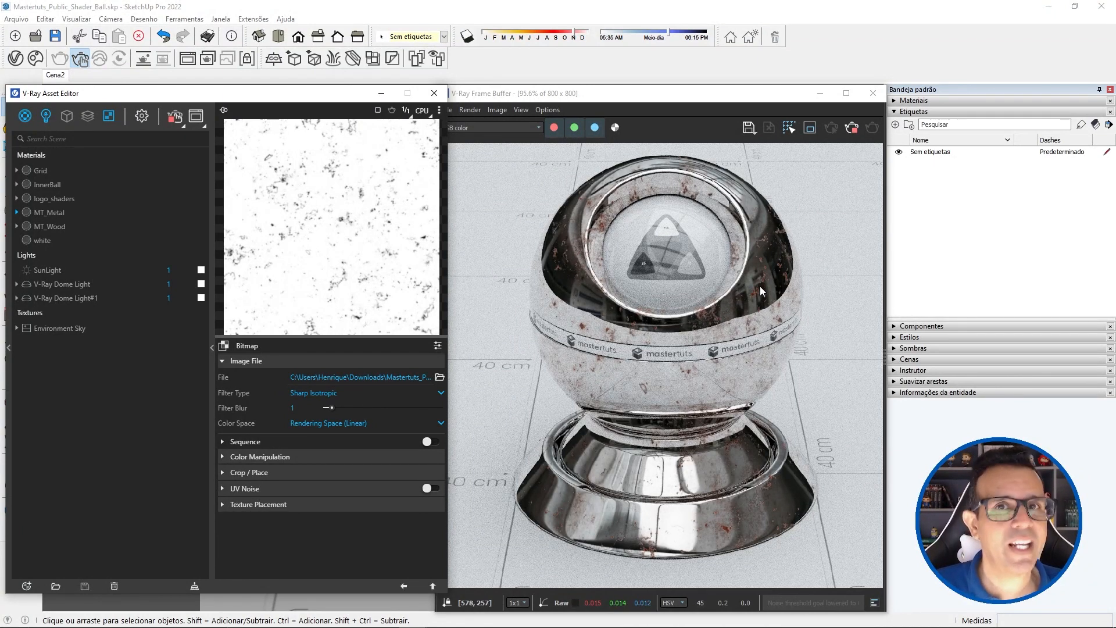
left_click(403, 587)
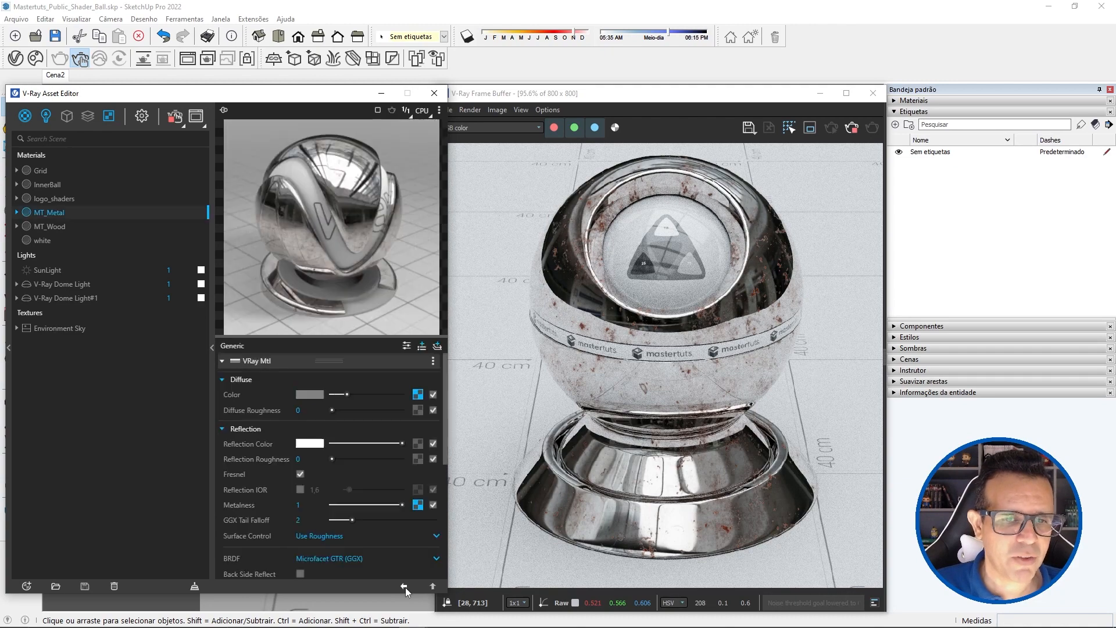
Step: Load MetalSpottyDiscoloration001_ROUGHNESS_4K_METALNESS.jpg as a bitmap texture for MT_Metal's reflection roughness and return to the material settings
left_click(417, 458)
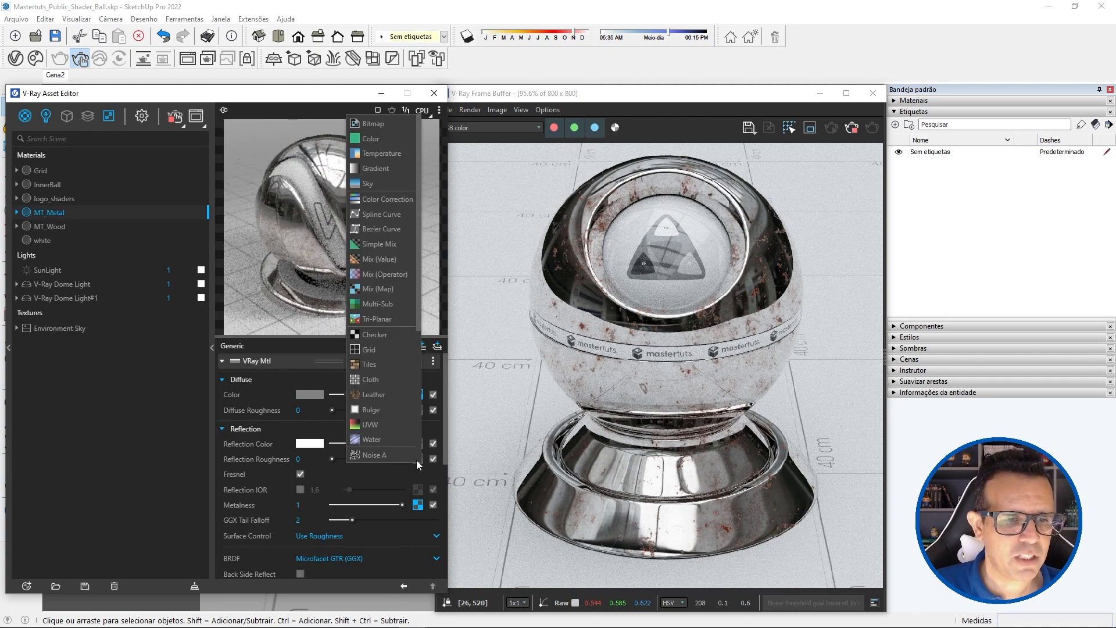
left_click(386, 125)
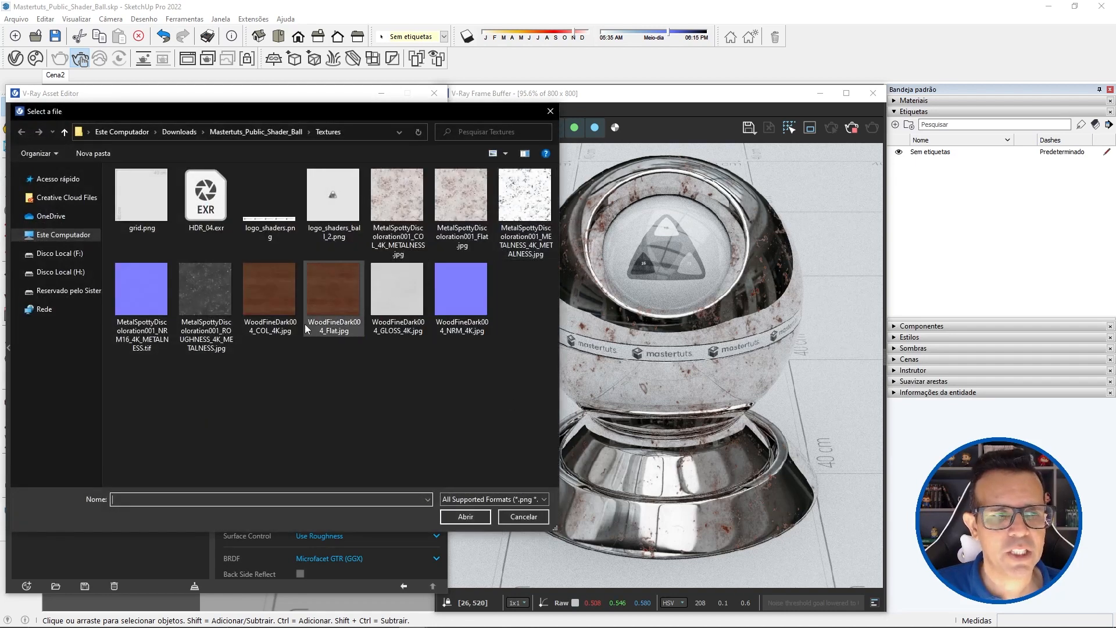
left_click(209, 295)
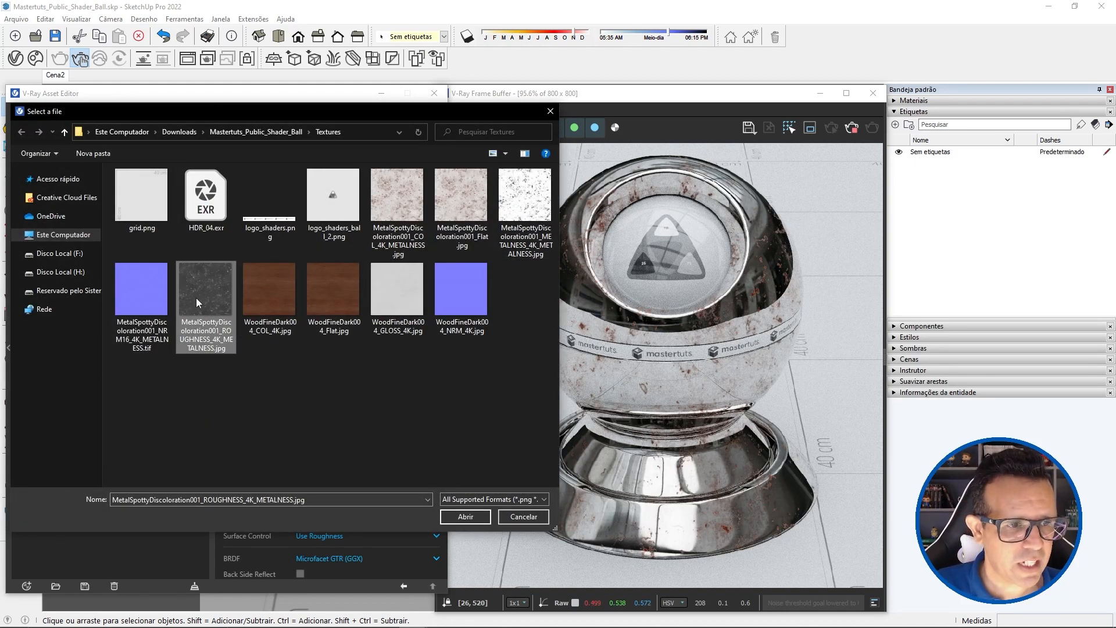
left_click(472, 516)
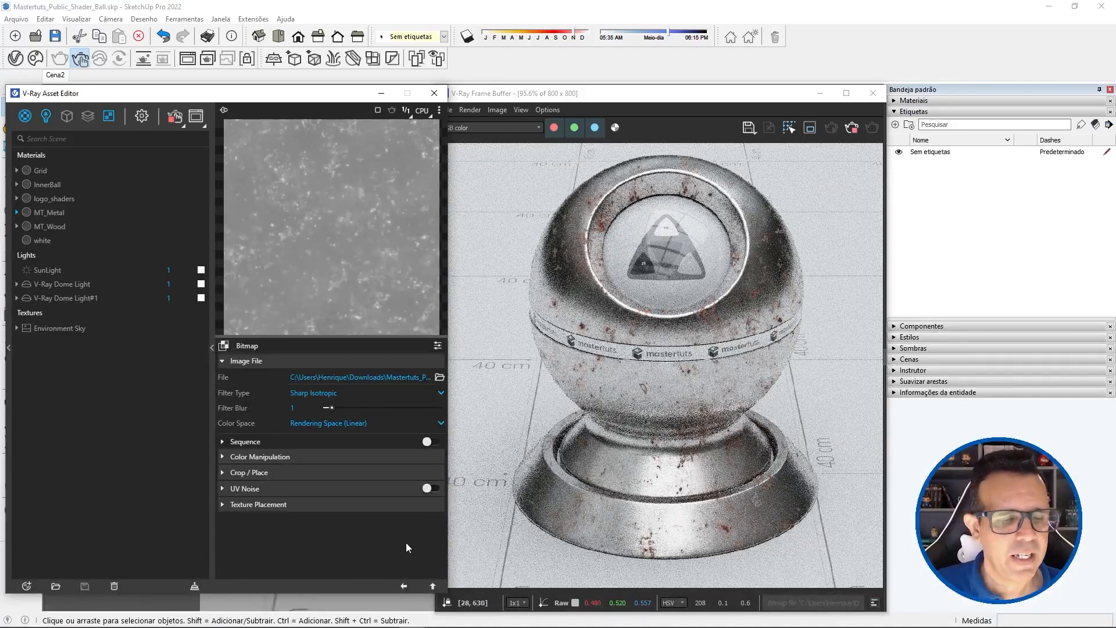
left_click(404, 587)
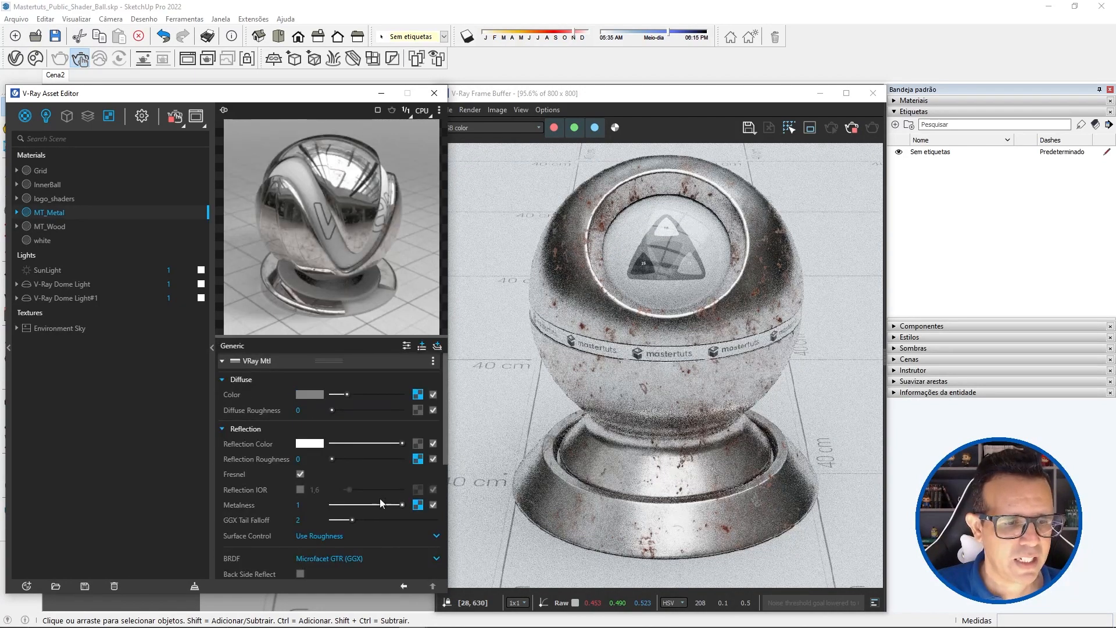
Step: Set MT_Metal's bump mode to Normal Map and load MetalSpottyDiscoloration001_NRM16_4K_METALNESS.tif as its bitmap
scroll(381, 503, "down", 10)
left_click(264, 521)
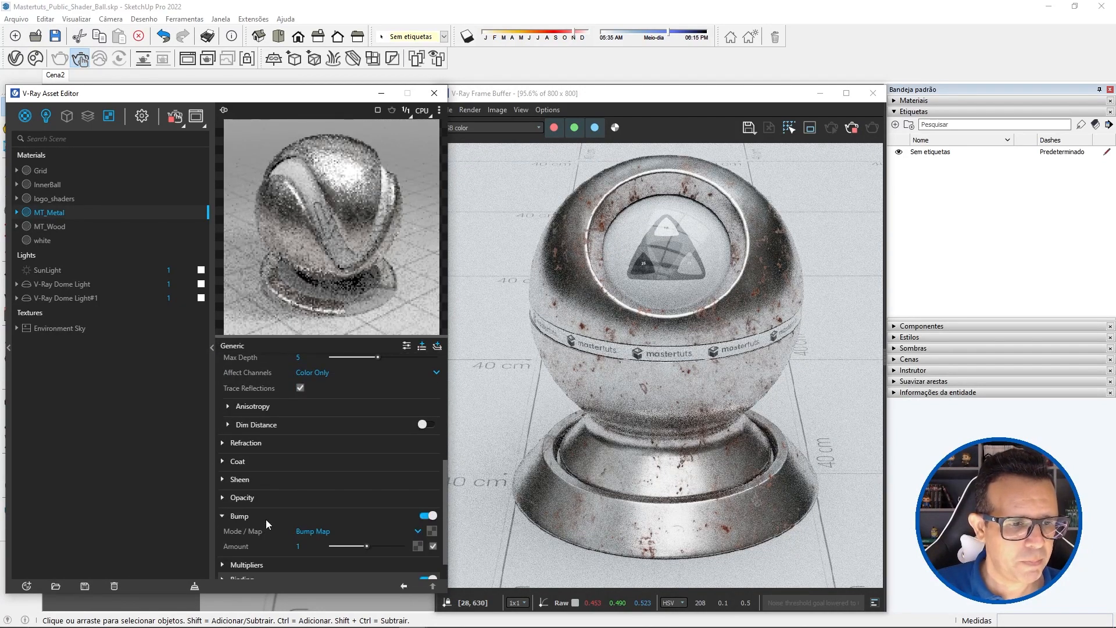
left_click(309, 531)
left_click(316, 561)
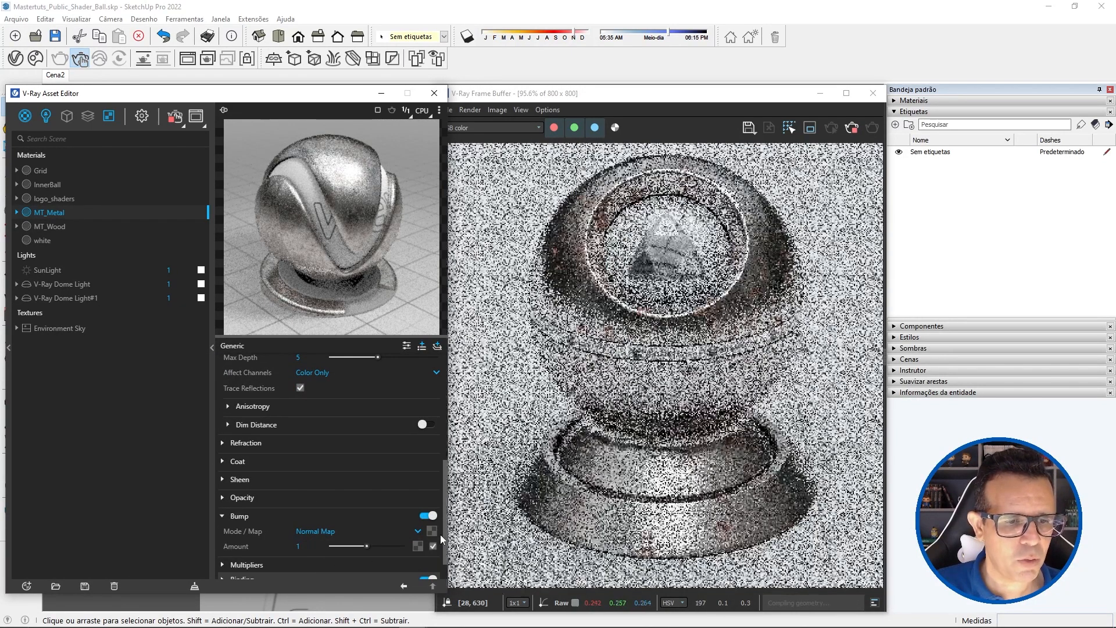
left_click(431, 531)
left_click(388, 124)
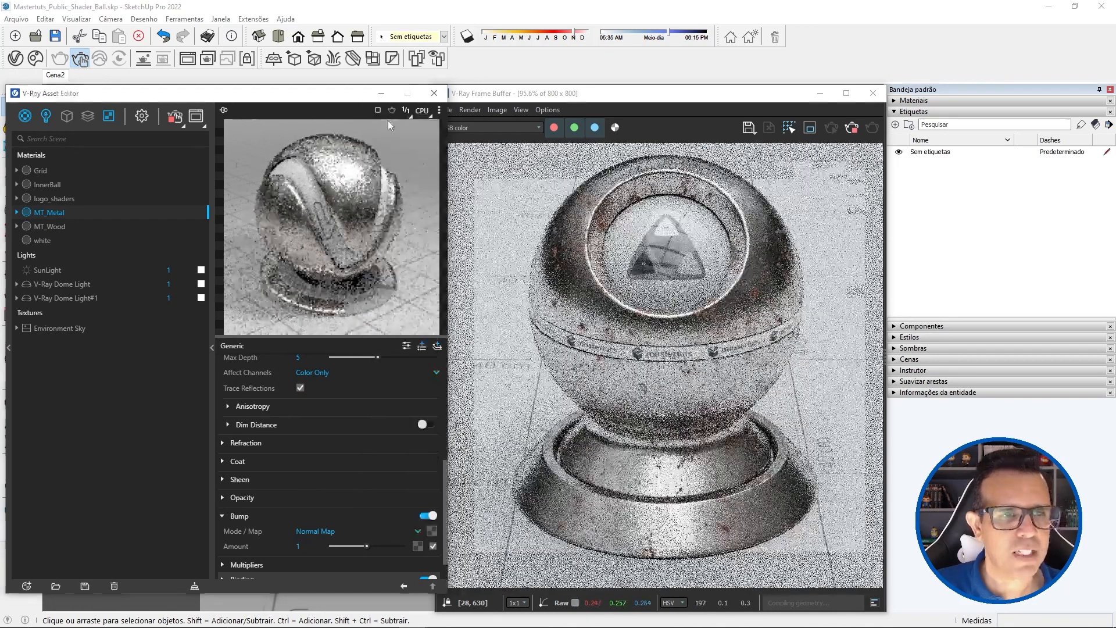
left_click(163, 302)
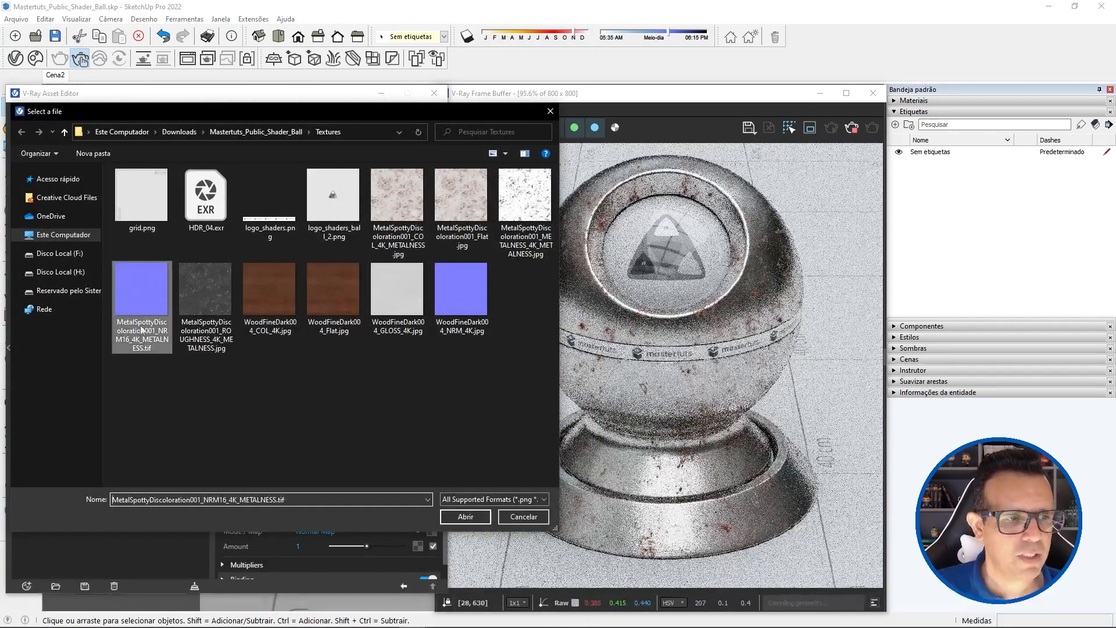
left_click(464, 516)
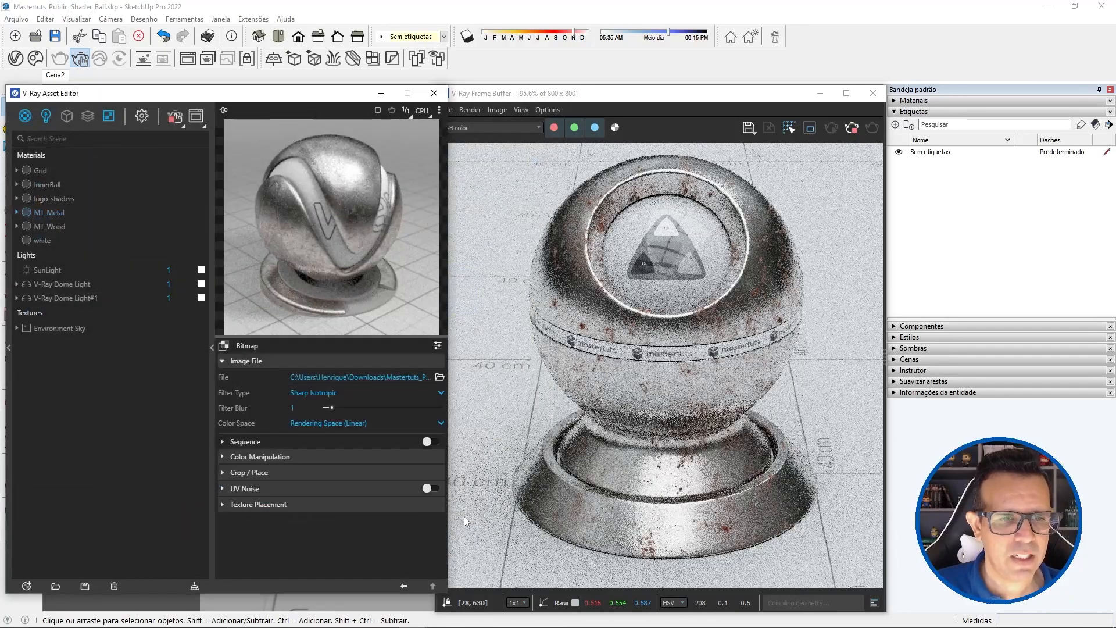
Step: Set the normal map bitmap's filter type to No Filter and return to MT_Metal's settings
left_click(312, 397)
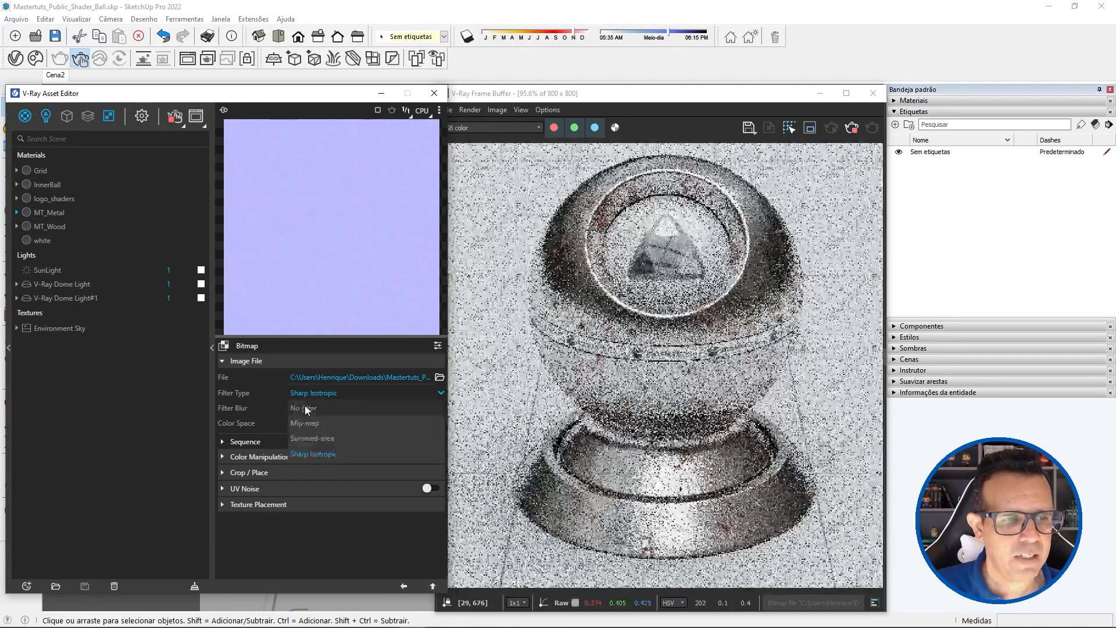
left_click(305, 408)
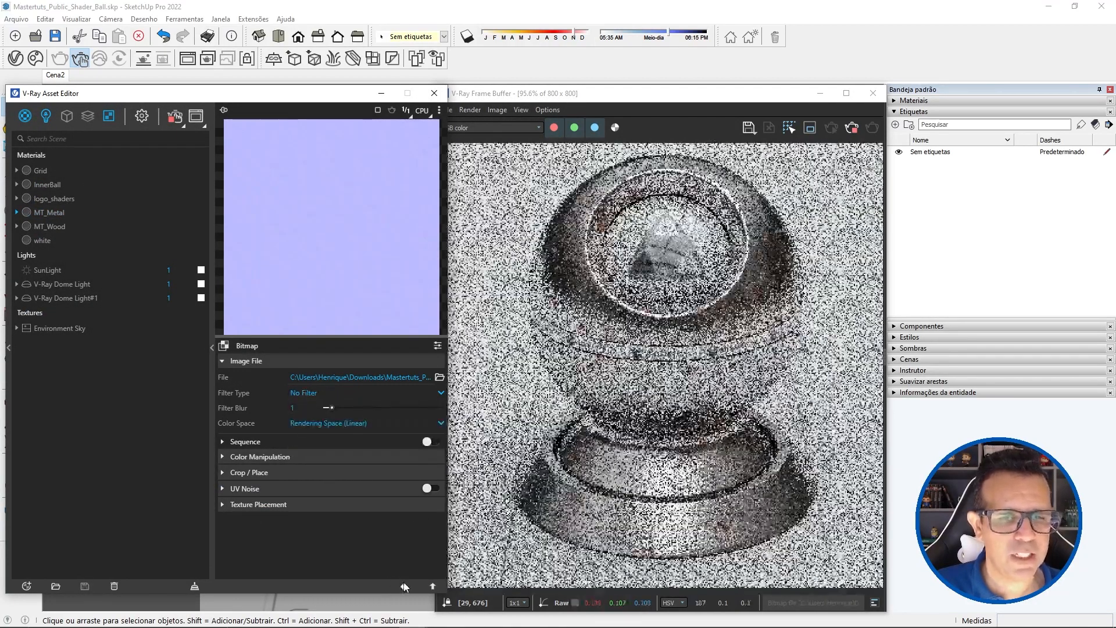
left_click(404, 587)
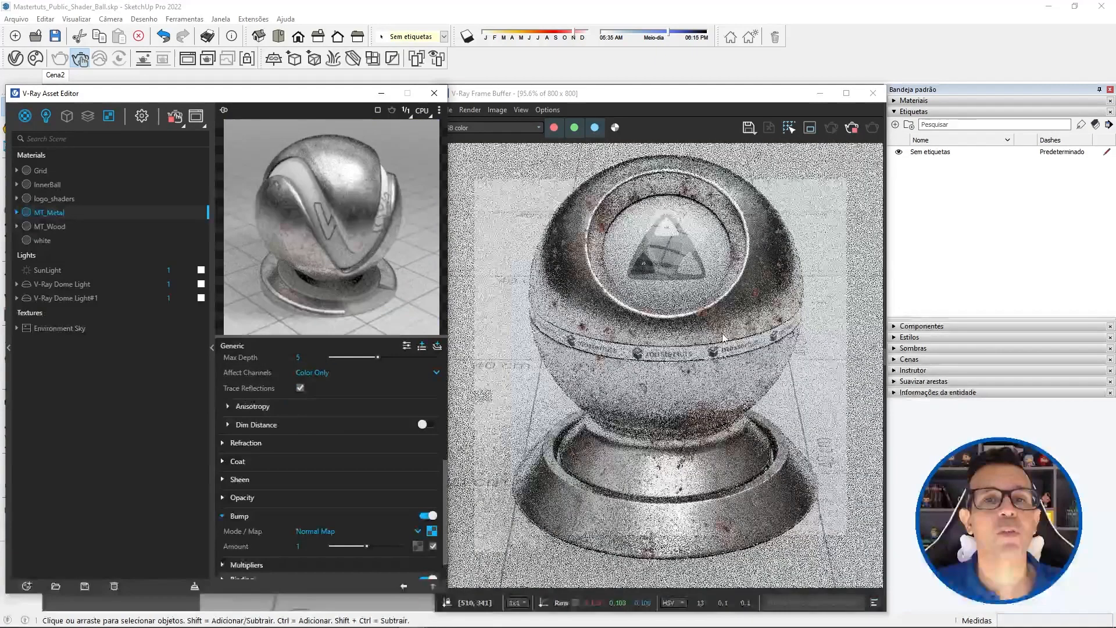